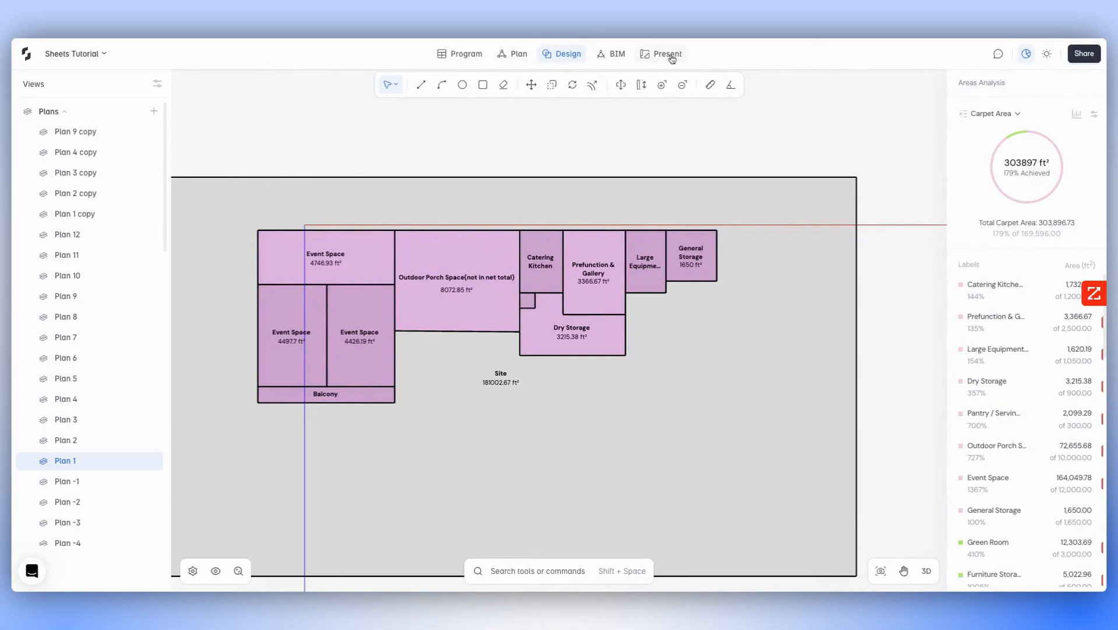
Step: Open the project's Present workspace and bring its existing sheets into view
left_click(668, 55)
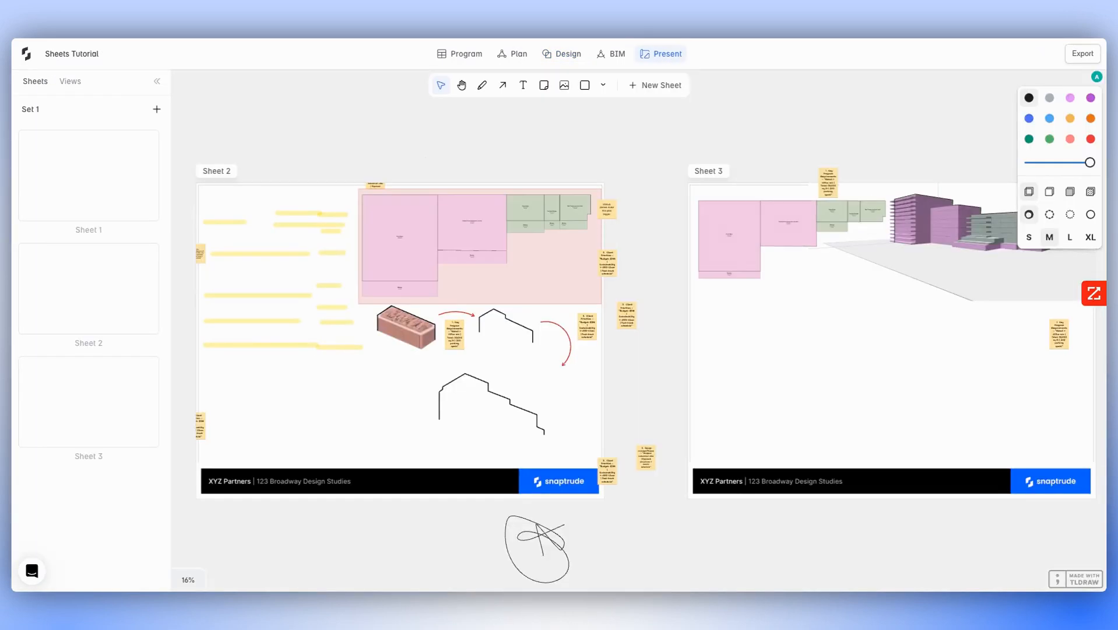
scroll(674, 120, "down", 3)
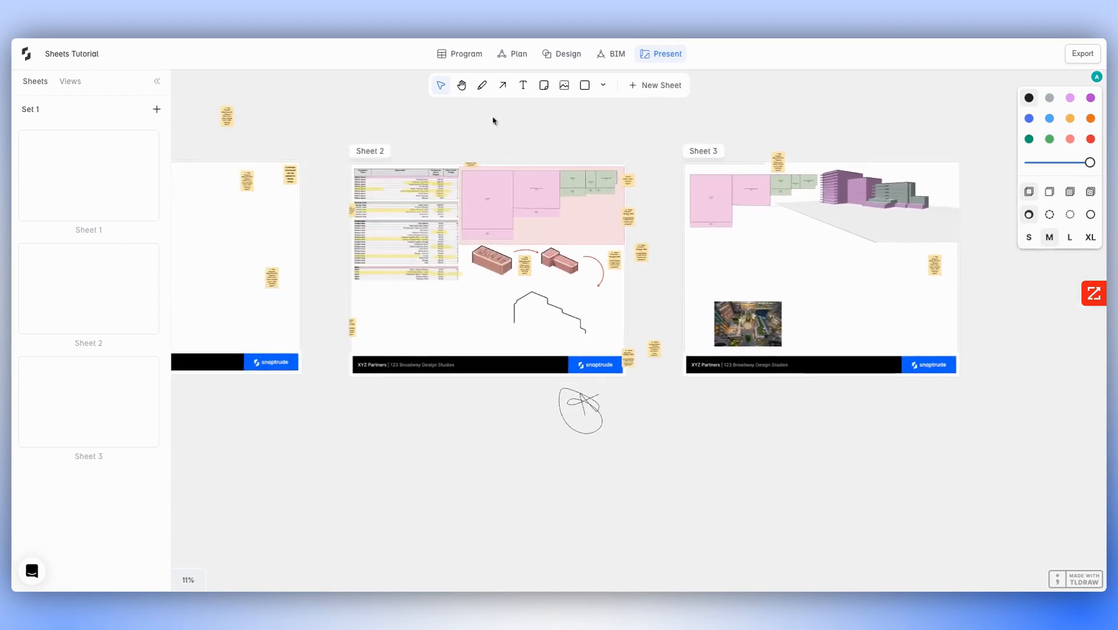
scroll(493, 121, "left", 5)
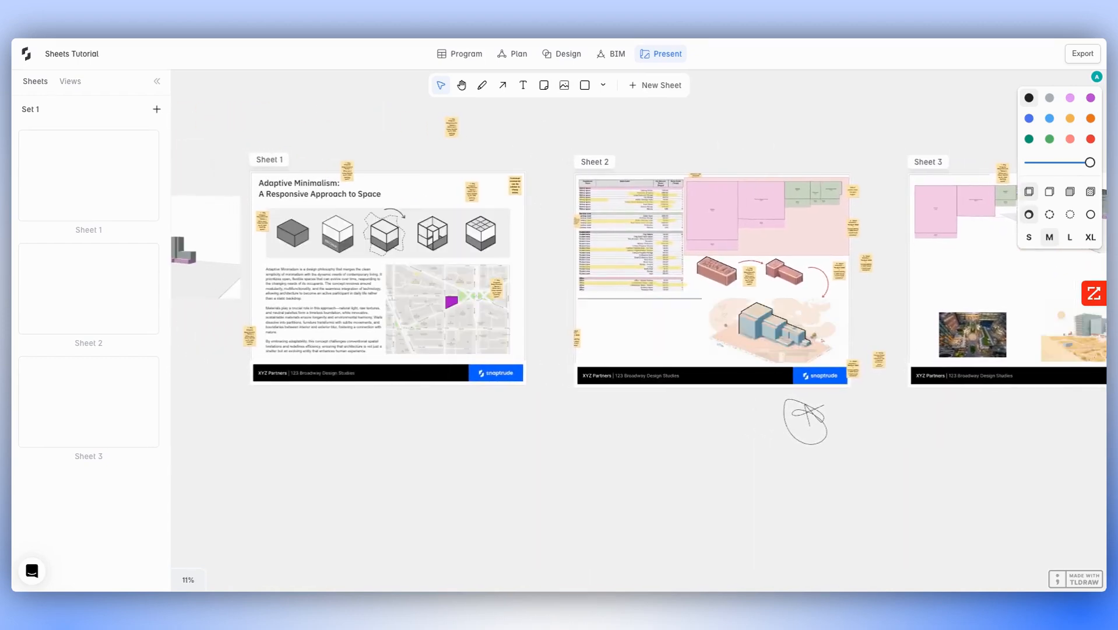
scroll(639, 326, "left", 3)
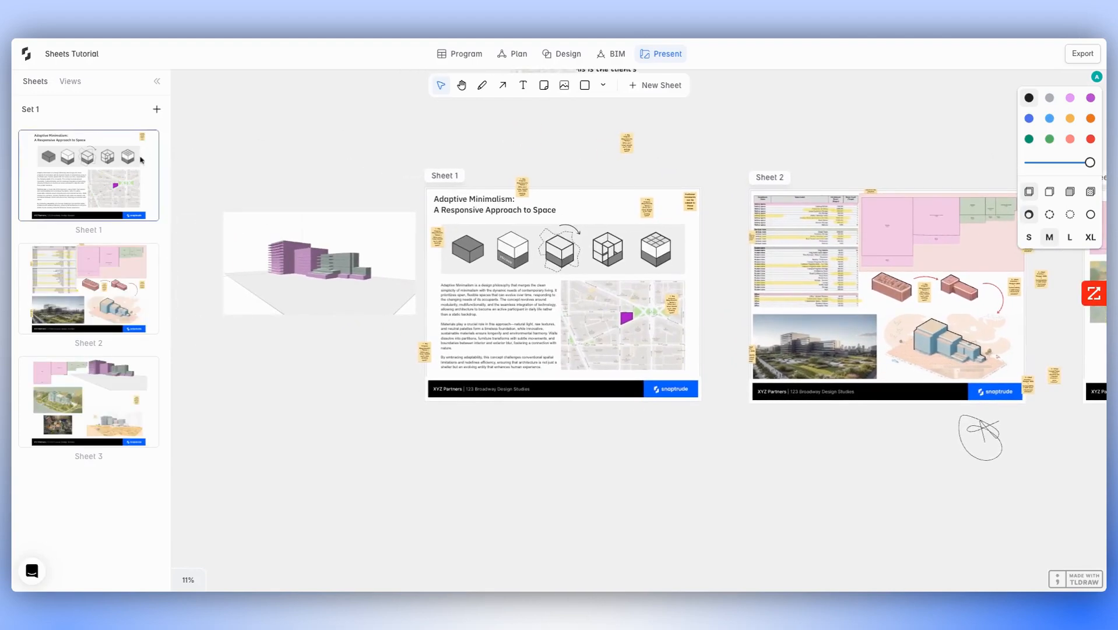
Step: Examine the plans, renders, diagrams and notes laid out on Sheets 2 and 3
scroll(579, 298, "right", 5)
scroll(741, 340, "up", 5, "ctrl")
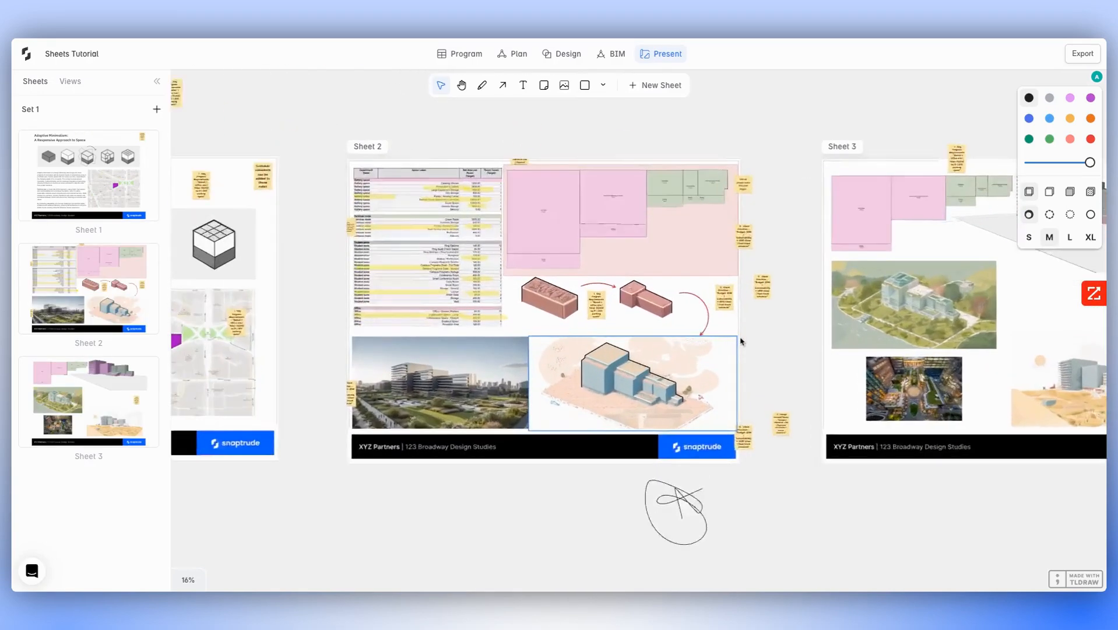
scroll(741, 341, "right", 2)
scroll(741, 341, "left", 4)
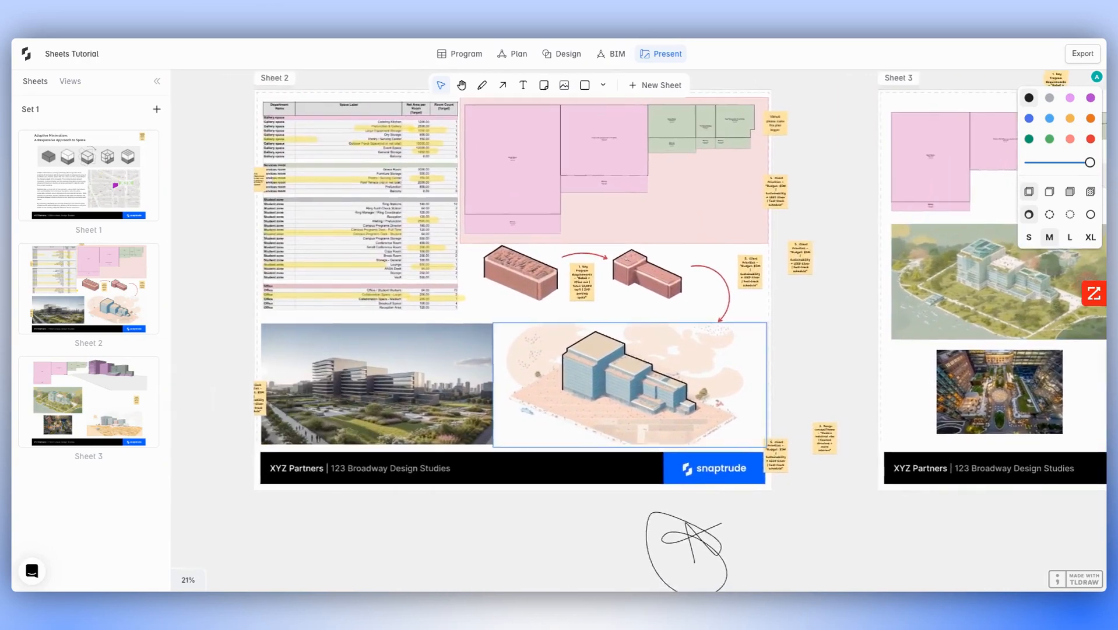
scroll(586, 388, "right", 4)
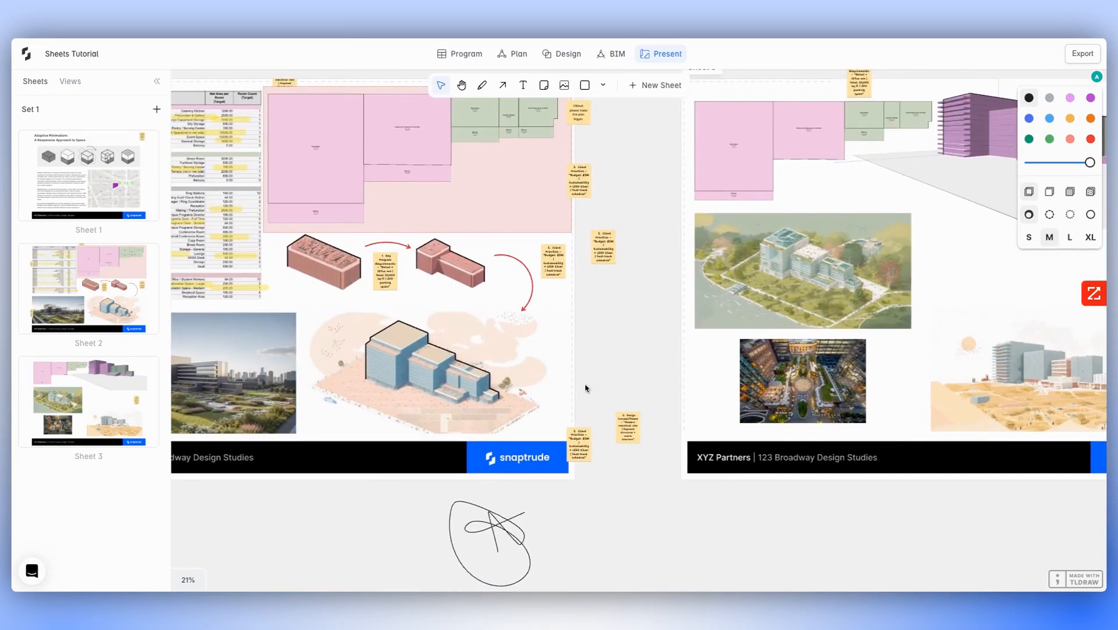
scroll(586, 388, "down", 5, "ctrl")
scroll(639, 326, "left", 5)
scroll(639, 327, "down", 2)
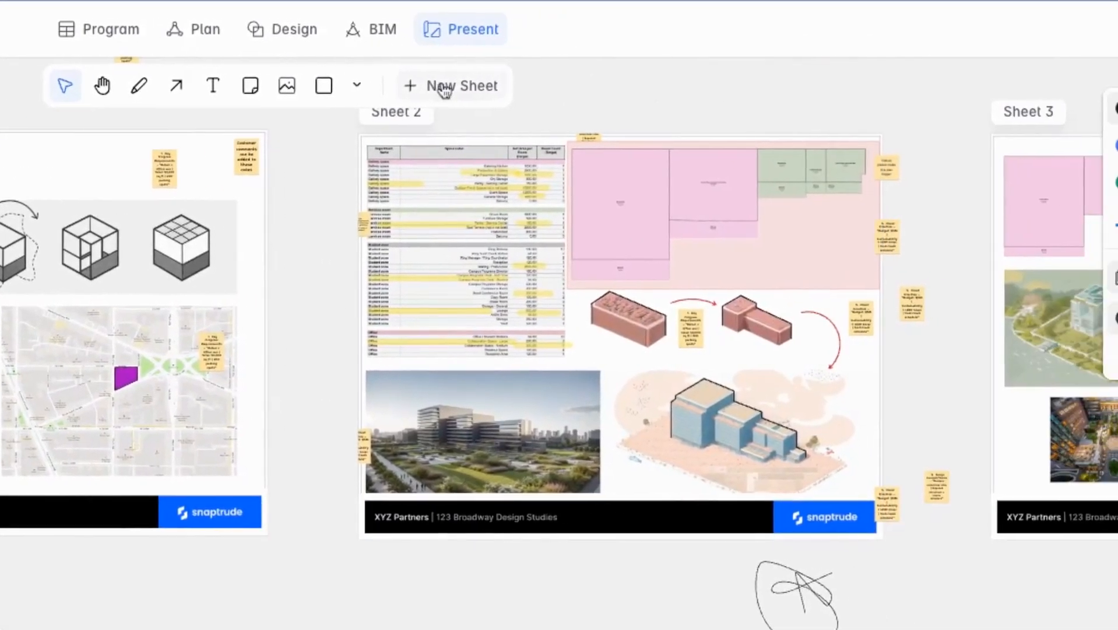
Step: Add a new blank sheet to the set and select it on the canvas
left_click(462, 86)
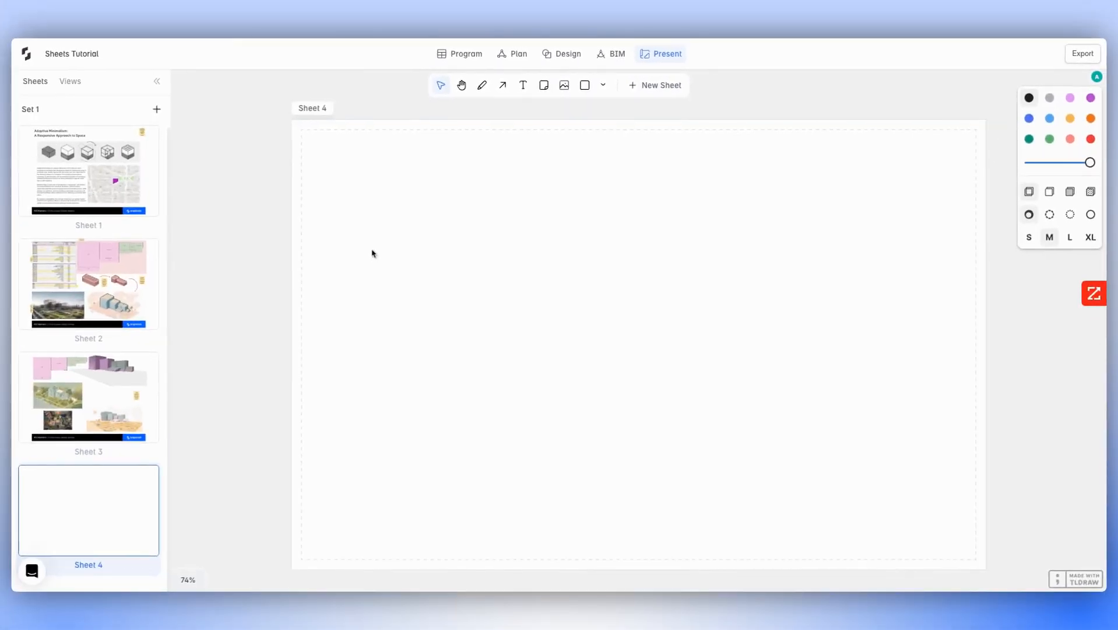
scroll(372, 253, "down", 5)
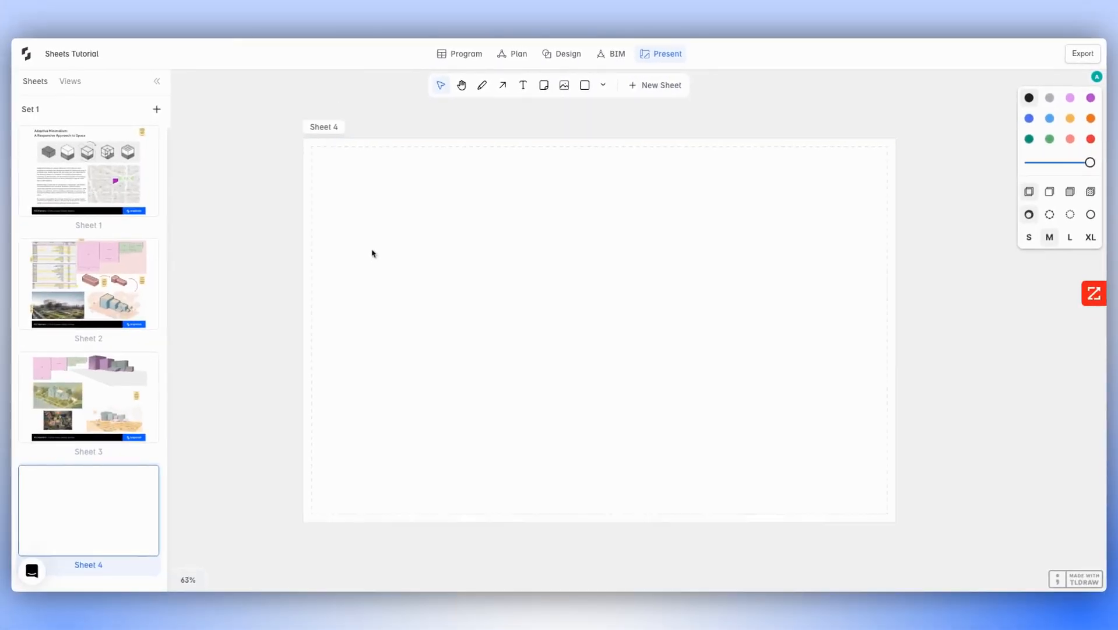
left_click(348, 163)
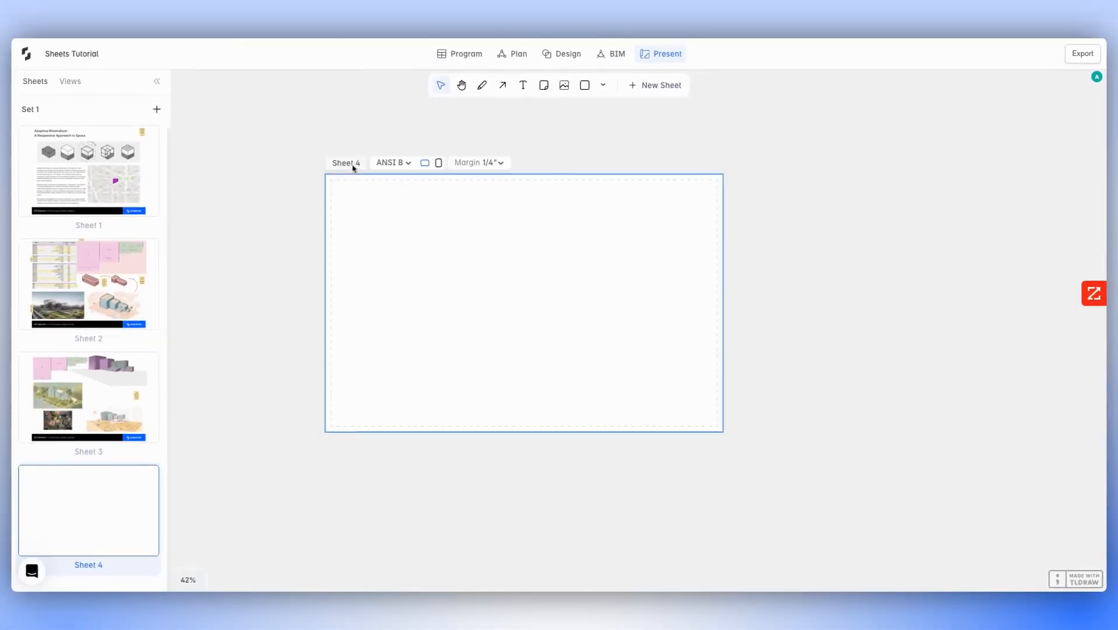
Step: Review the available paper sizes and set Sheet 4 to ANSI E (34 x 44 in)
left_click(395, 167)
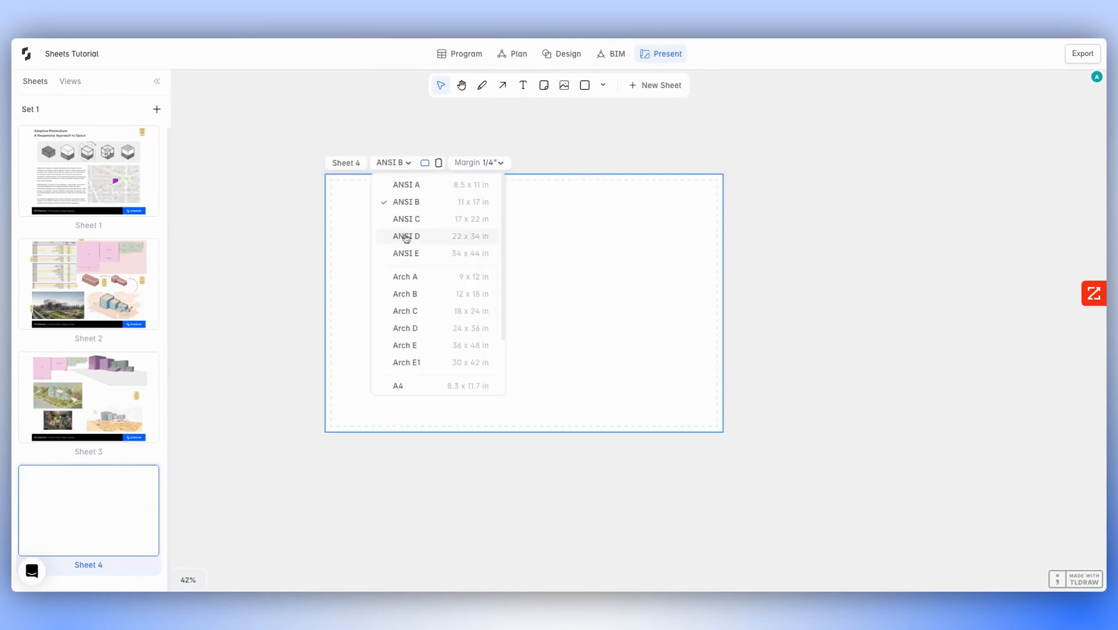
scroll(407, 257, "down", 2)
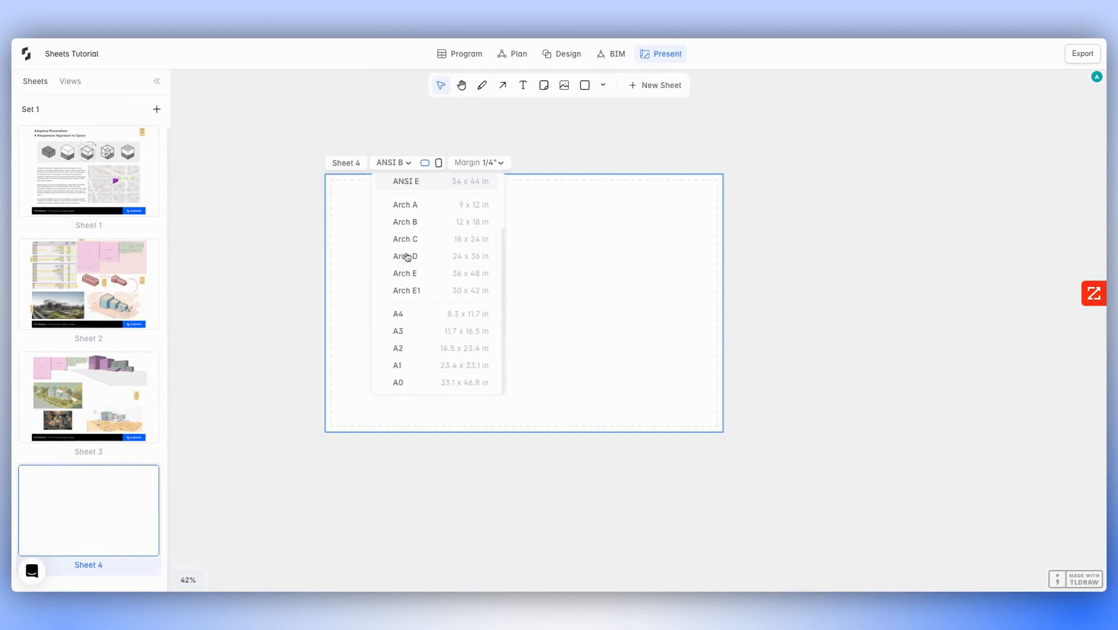
scroll(407, 257, "up", 2)
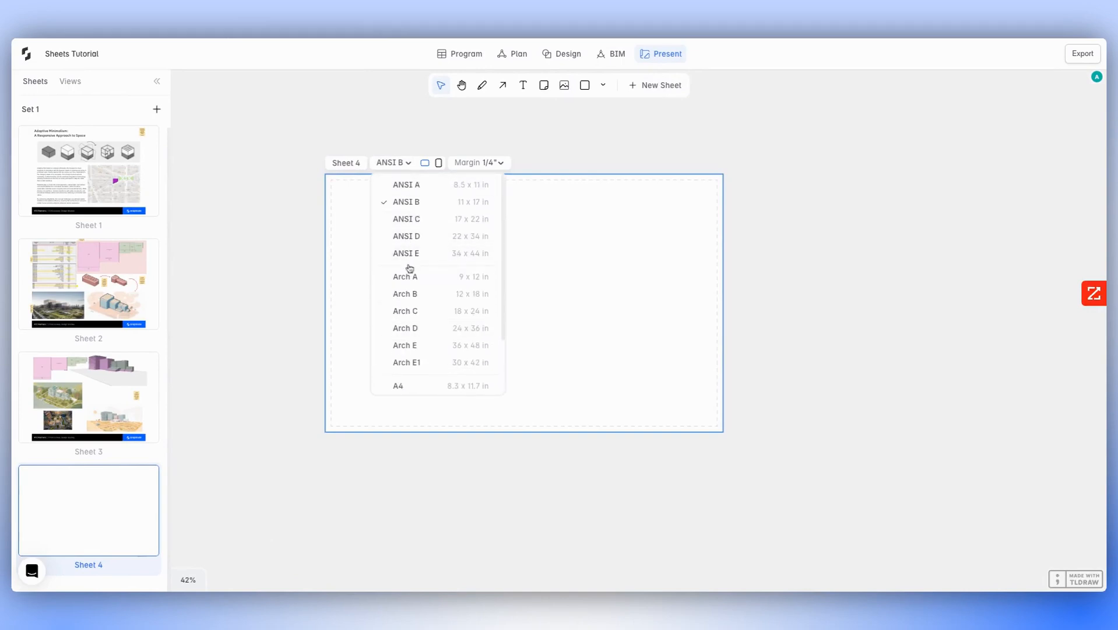
key("Escape")
left_click(407, 165)
left_click(411, 252)
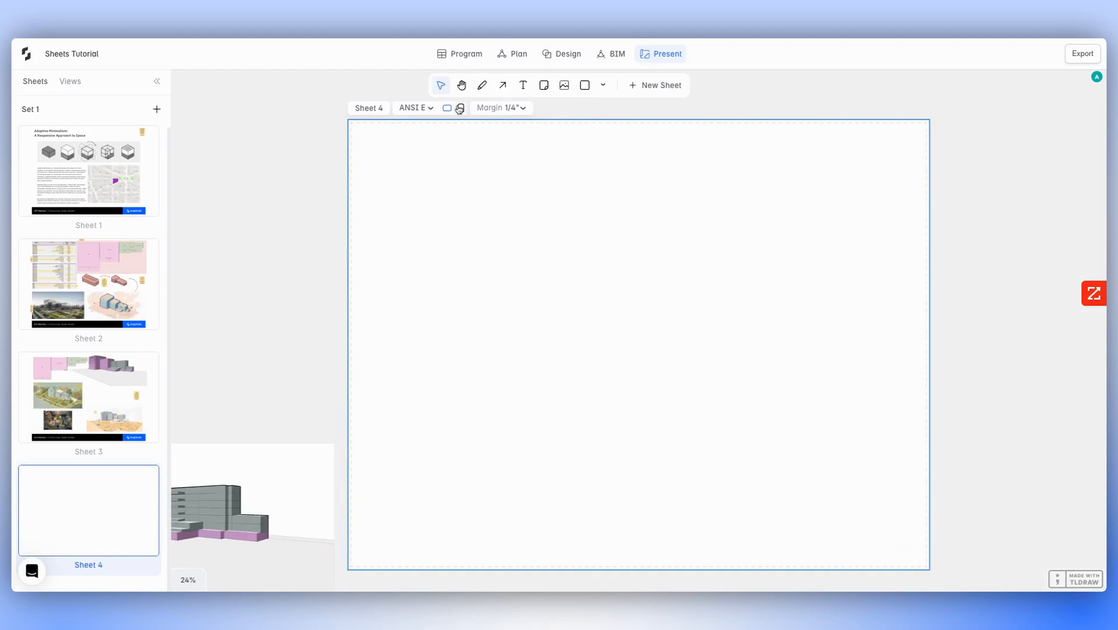
Step: Try the portrait orientation on Sheet 4, return it to landscape, and move the sheet beside Sheet 3
left_click(459, 109)
left_click(565, 109)
left_click_drag(565, 283, 583, 409)
Step: Try a 1/2" margin on Sheet 4 and set it back to 1/4"
left_click(665, 325)
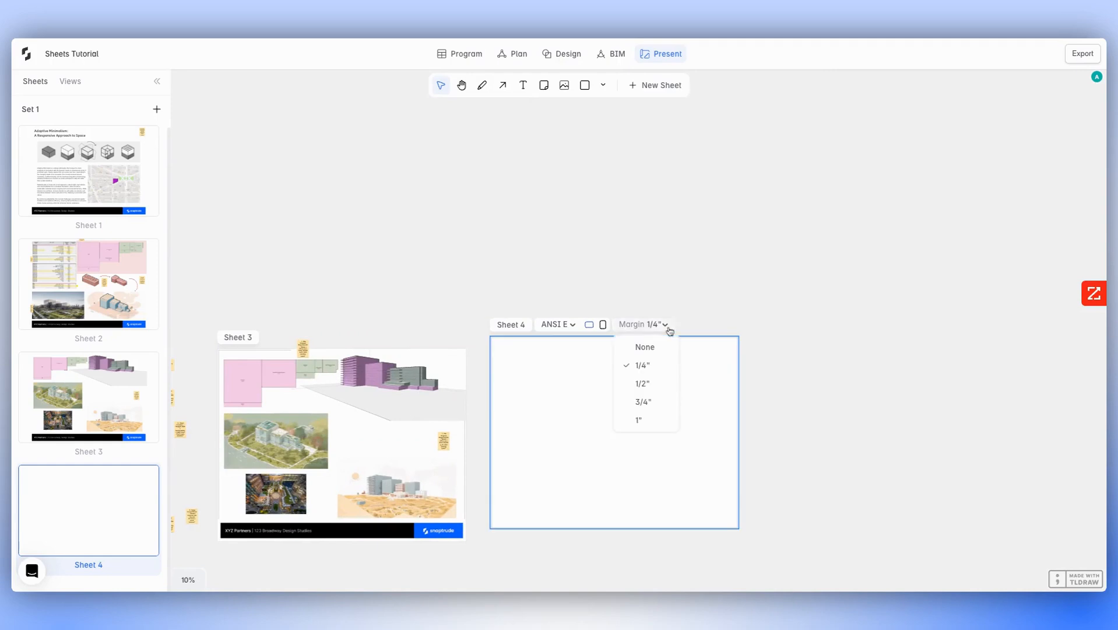
left_click(510, 254)
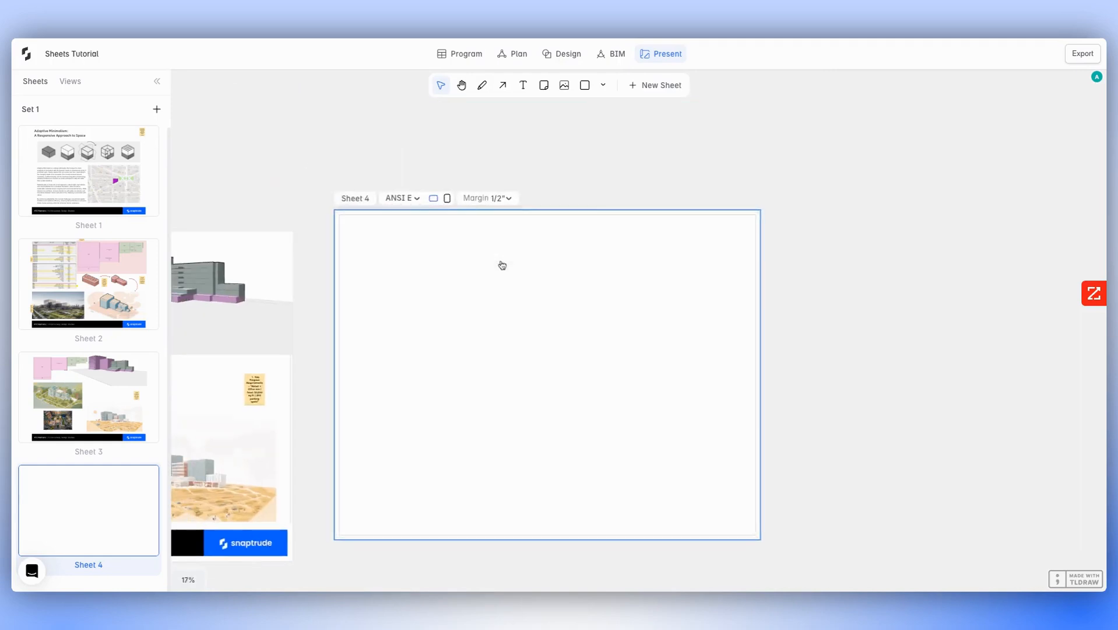
left_click(502, 201)
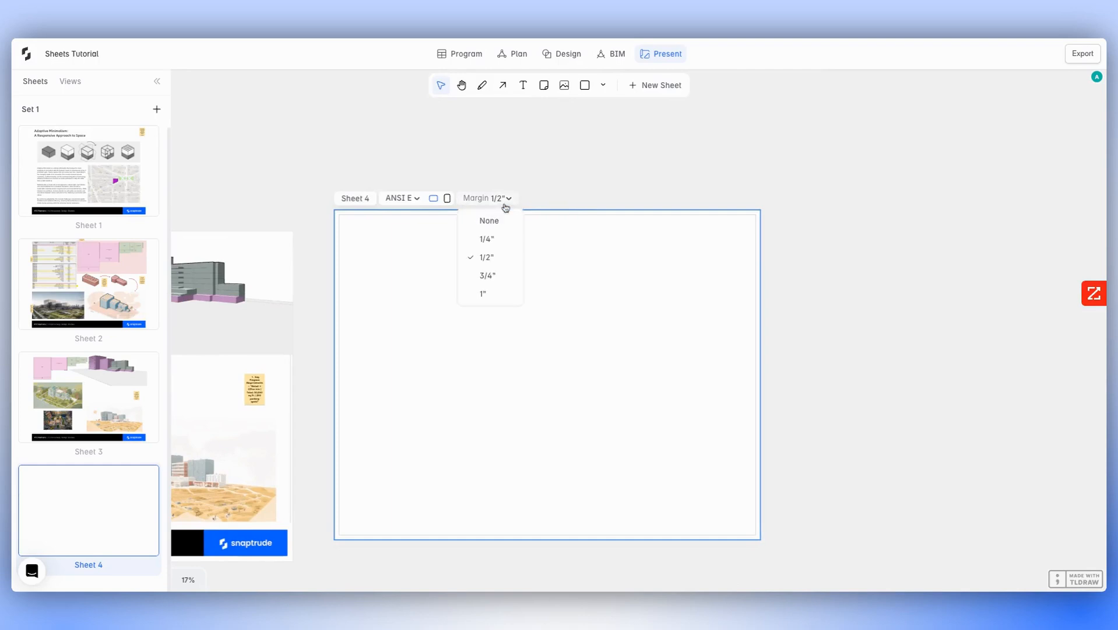
left_click(498, 240)
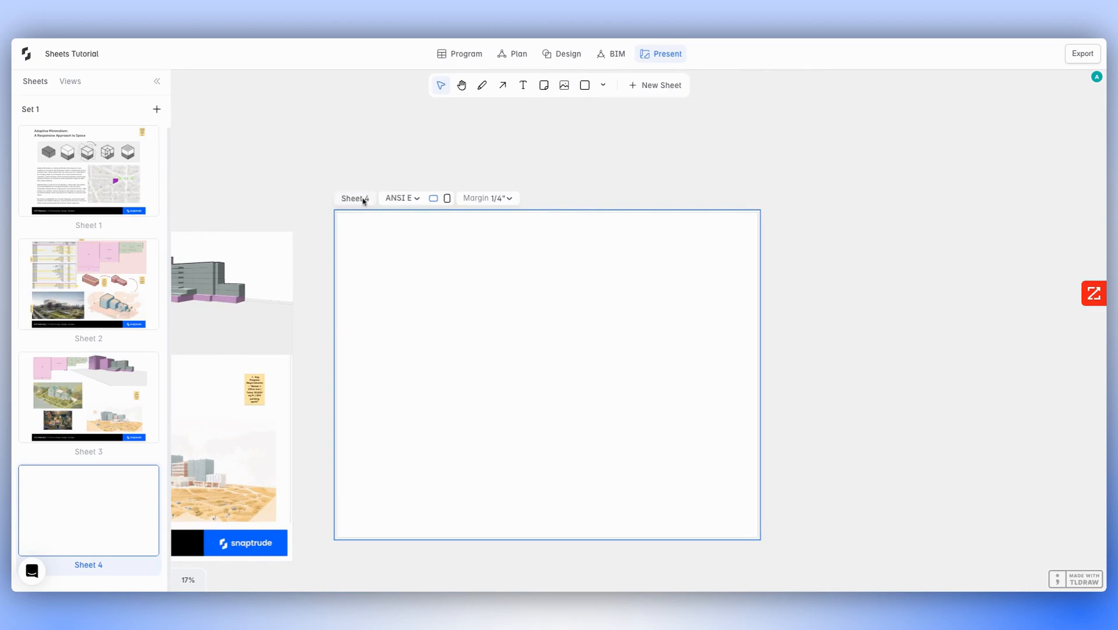
Step: Move the blank sheet to the first place in the set and delete it
left_click_drag(109, 501, 88, 174)
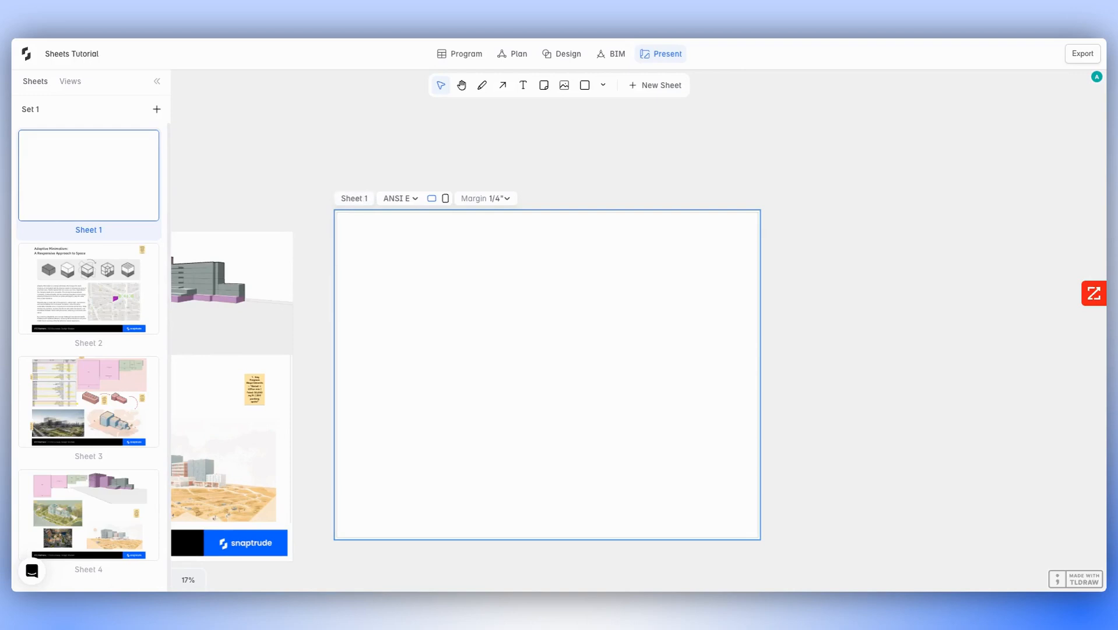
key("Delete")
Step: Add another blank sheet and align it beside Sheet 3 on the canvas
left_click(656, 86)
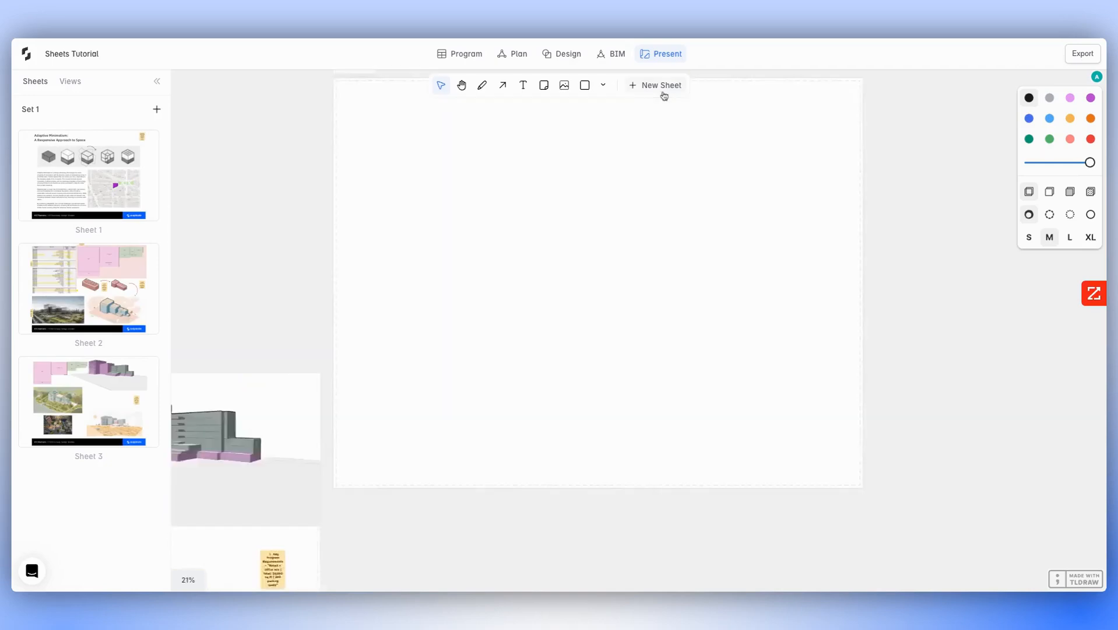
scroll(503, 226, "down", 5, "ctrl")
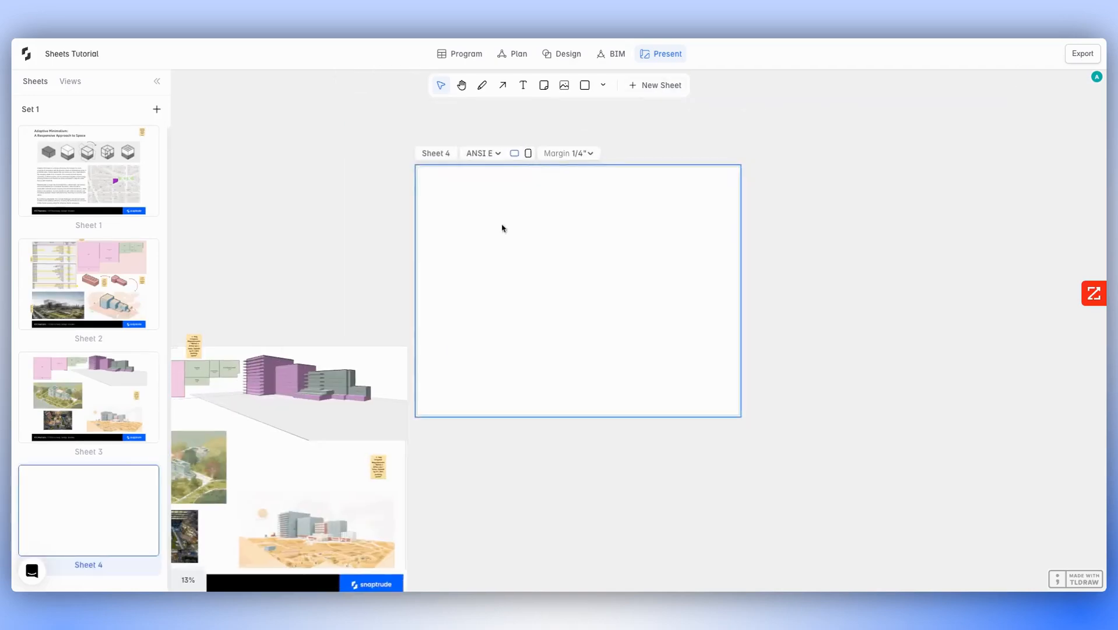
left_click_drag(502, 226, 505, 388)
scroll(497, 162, "down", 3)
left_click_drag(504, 238, 504, 267)
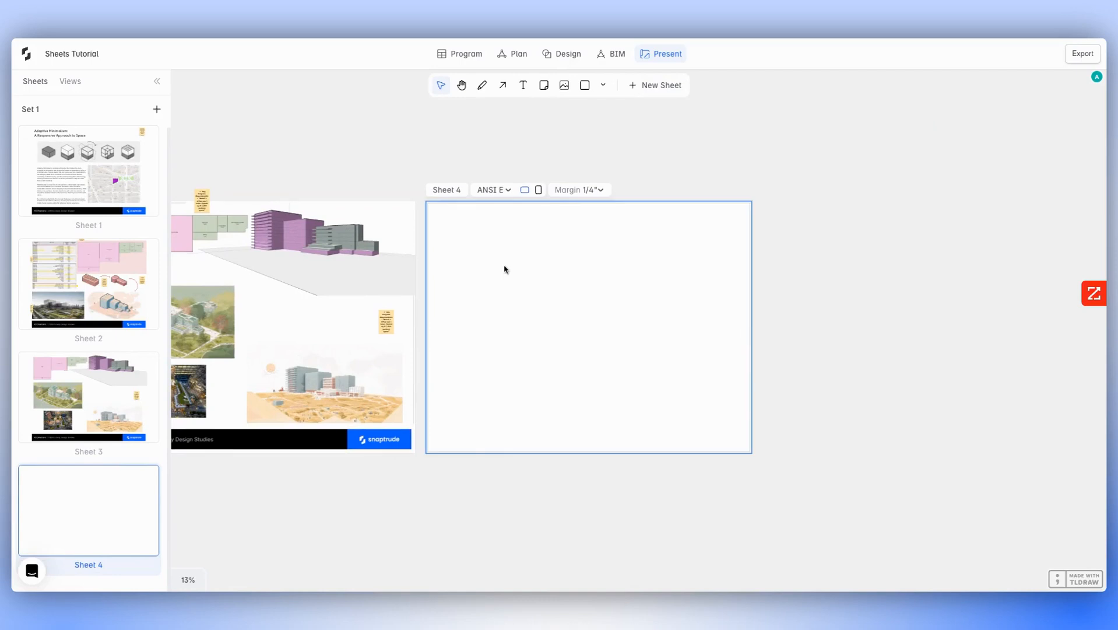
Step: Place the Plan 4 copy view in Sheet 4's upper-left corner and set its scale to 1/32" = 1'
left_click(69, 82)
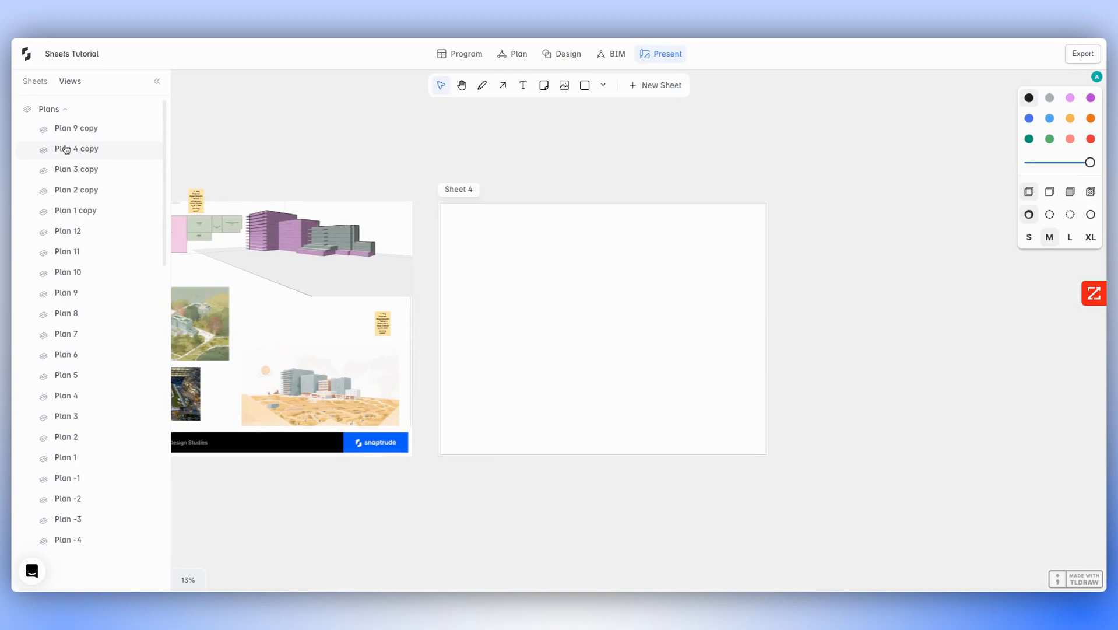
left_click_drag(76, 149, 620, 291)
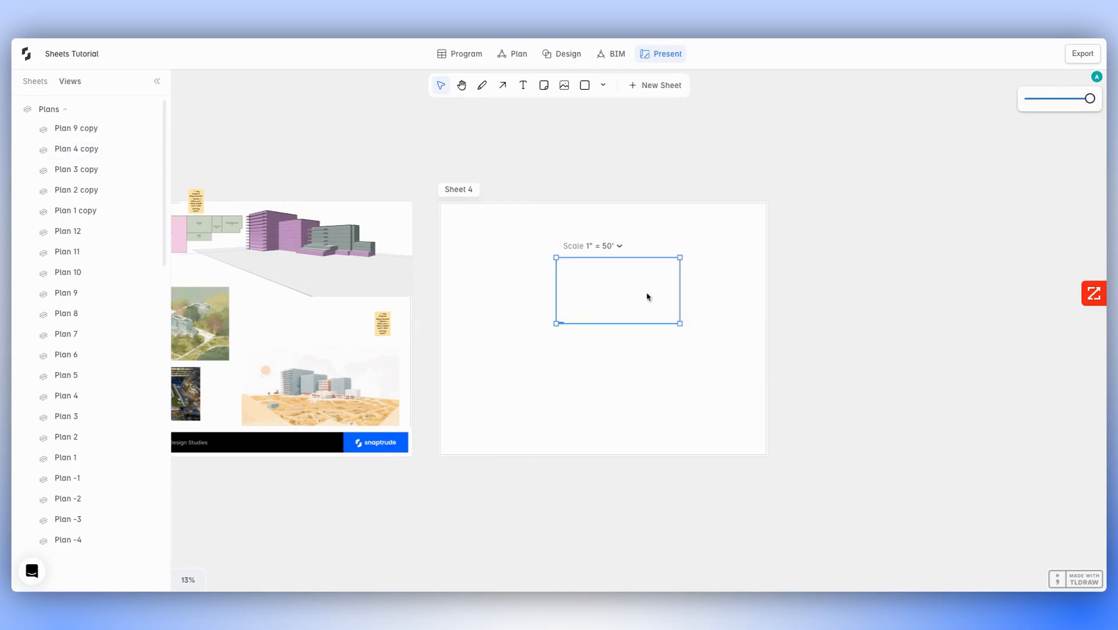
left_click_drag(648, 293, 536, 257)
left_click(479, 149)
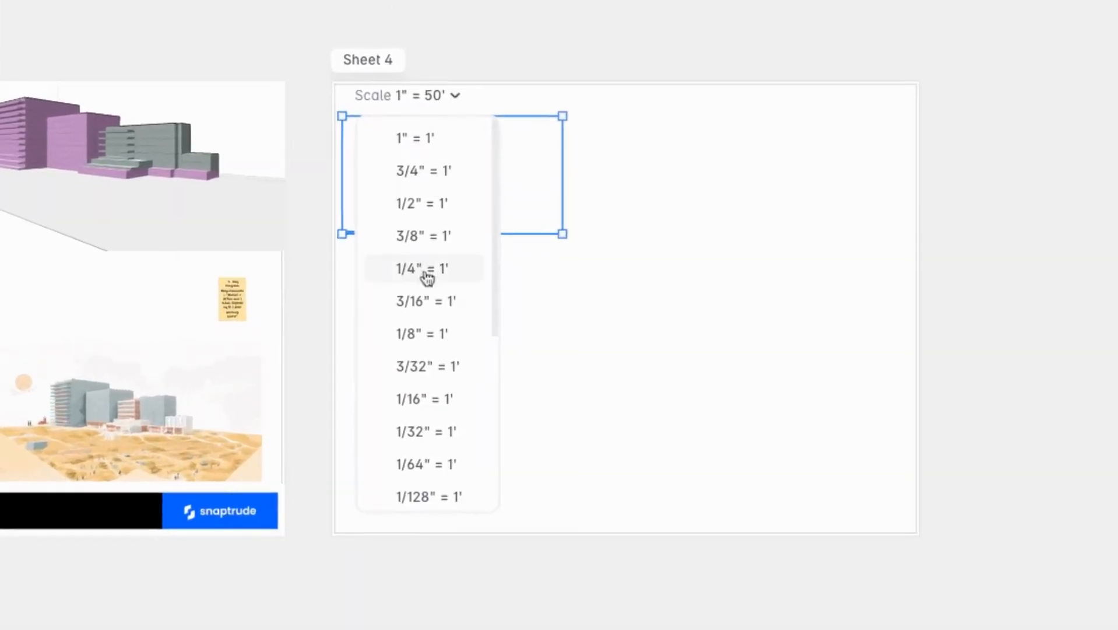
left_click(423, 429)
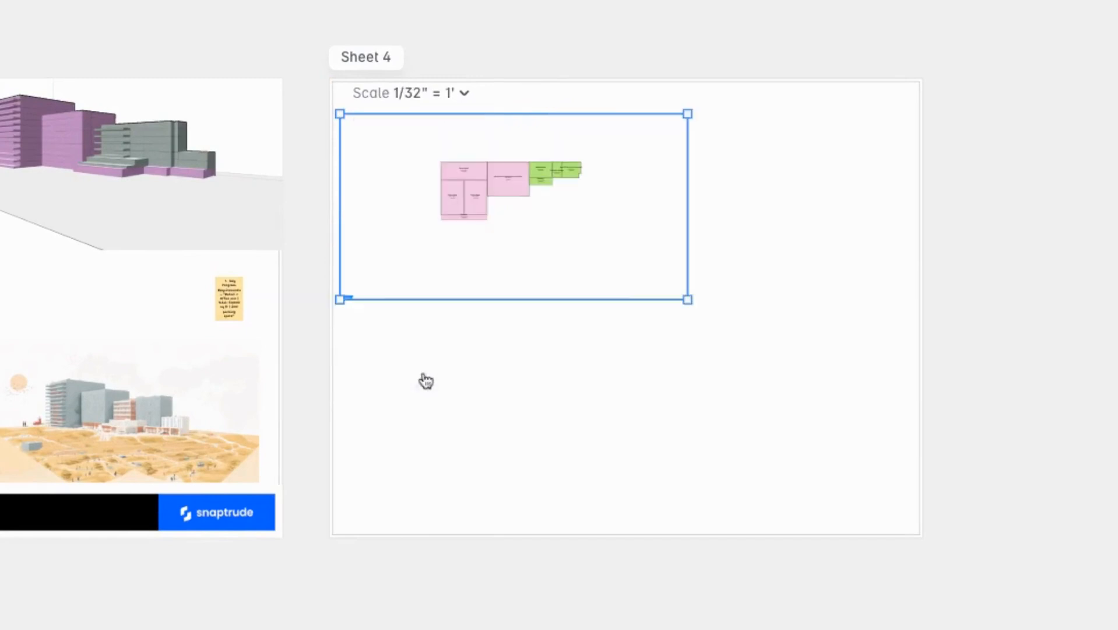
Step: Crop the plan view's frame closely around the floor plan on Sheet 4
double_click(544, 215)
left_click_drag(688, 114, 591, 151)
left_click_drag(340, 299, 433, 233)
left_click(418, 267)
left_click(454, 210)
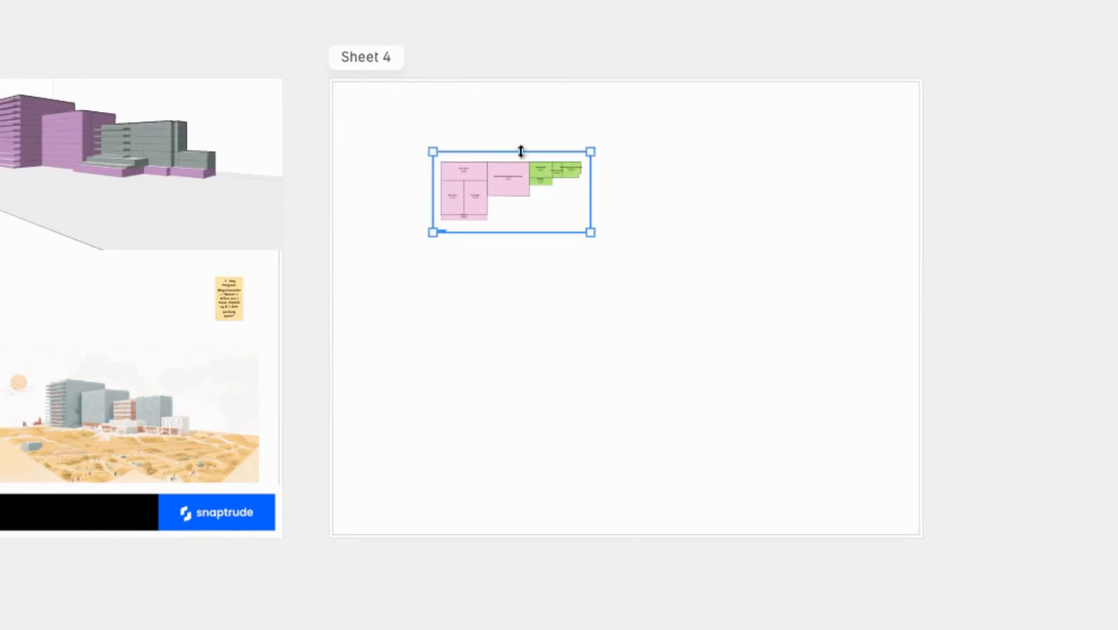
Step: Enlarge the cropped plan view and move it into Sheet 4's upper-left corner
left_click_drag(590, 231, 888, 383)
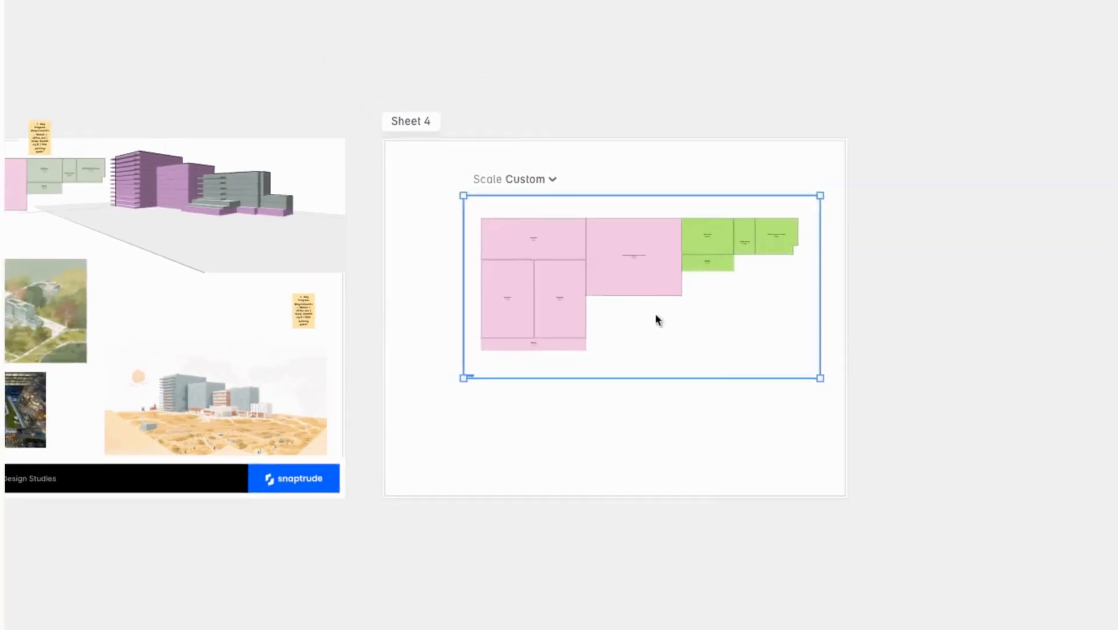
left_click_drag(684, 309, 574, 220)
Step: Place 3D view 4 on Sheet 4, directly below the floor plan
scroll(39, 444, "down", 6)
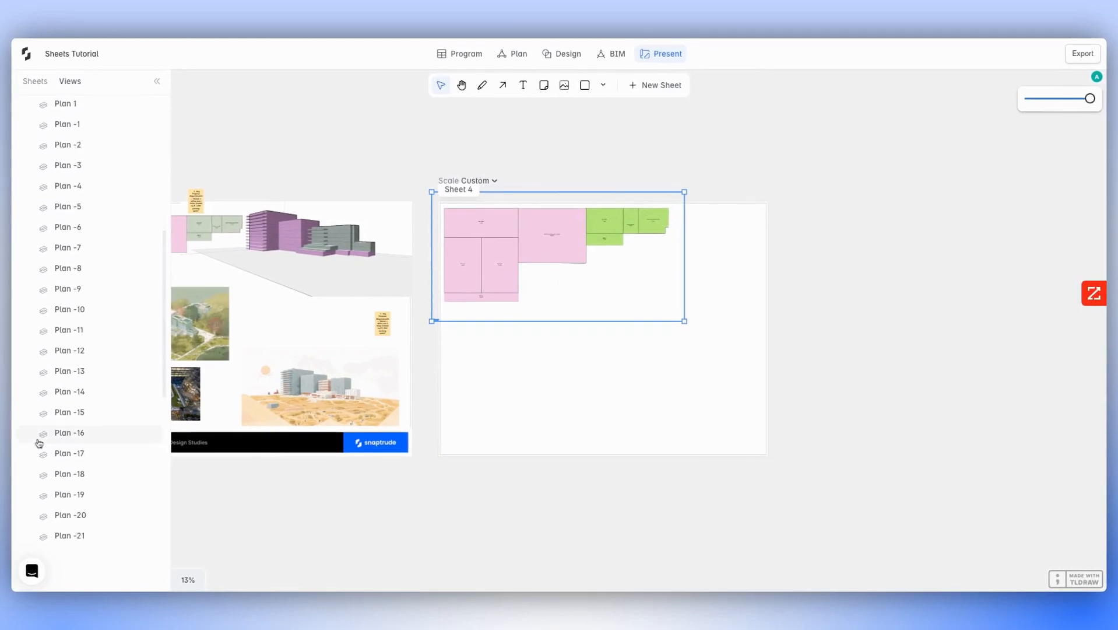
scroll(39, 443, "down", 6)
left_click_drag(70, 437, 633, 377)
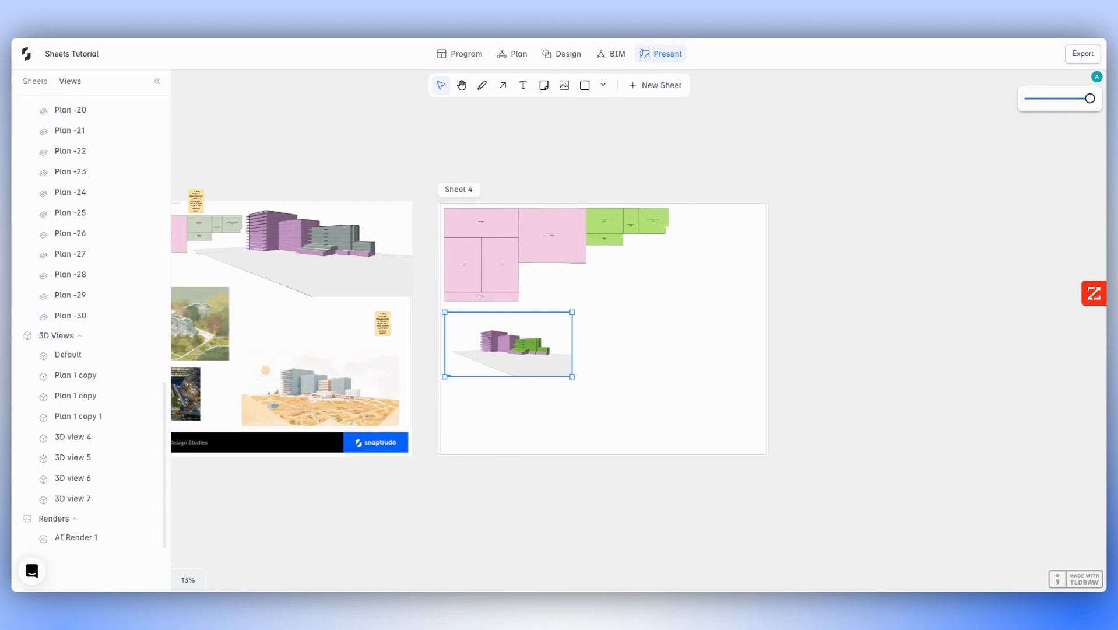
left_click(624, 376)
Step: Place AI Render 1 on the right side of Sheet 4, beneath the green rooms of the plan
left_click_drag(71, 542, 314, 412)
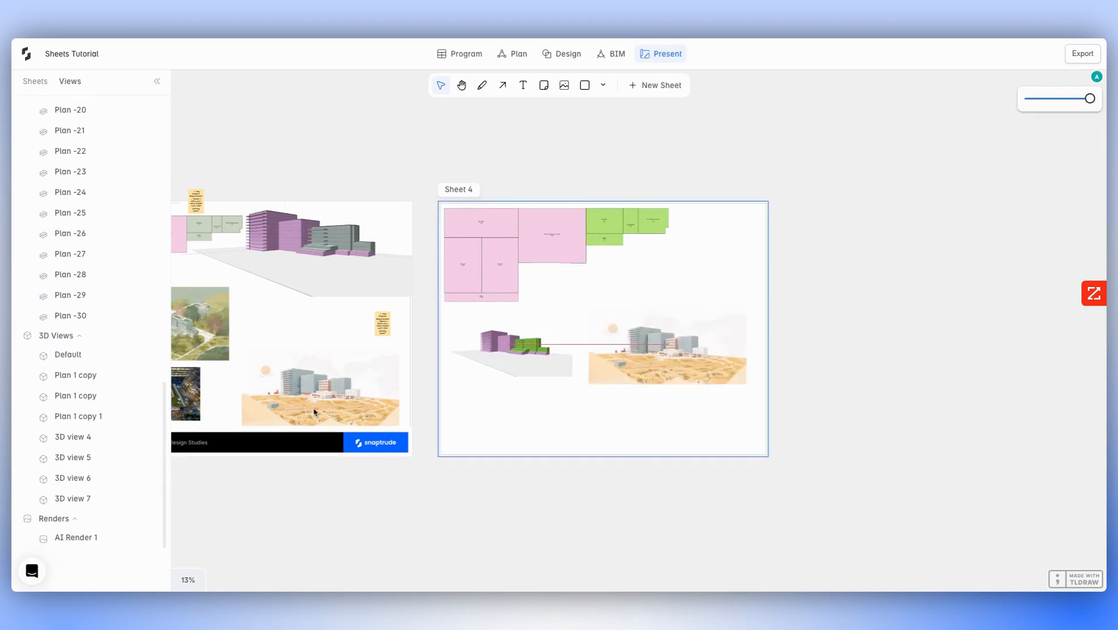
left_click(649, 431)
left_click_drag(650, 367, 653, 359)
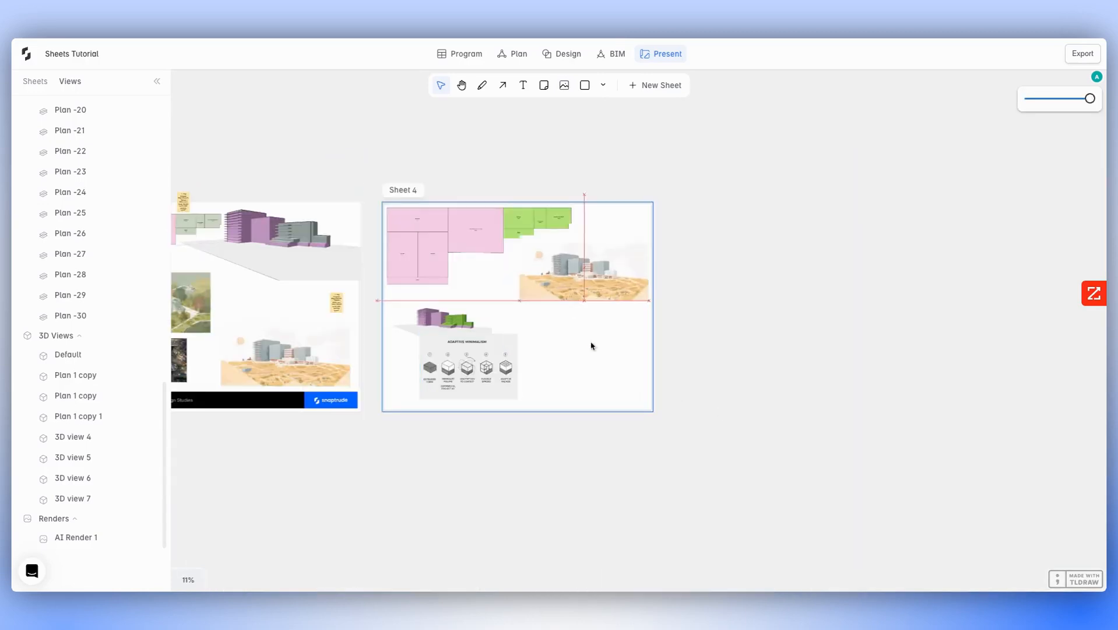
Step: Move the Adaptive Minimalism diagram beneath the render on Sheet 4 and shrink it slightly
left_click_drag(591, 346, 590, 356)
left_click_drag(457, 360, 585, 346)
left_click_drag(549, 384, 559, 379)
left_click(457, 446)
Step: Copy the black XYZ Partners title block from Sheet 3 to the same spot along Sheet 4's bottom edge
scroll(456, 446, "left", 2)
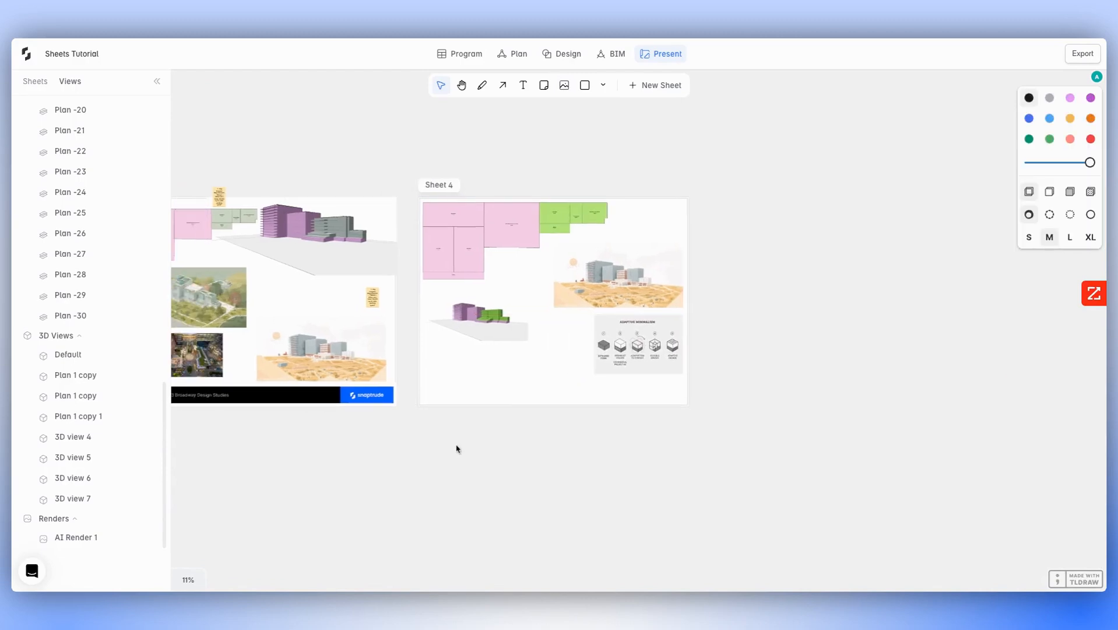
scroll(457, 449, "left", 1)
left_click(387, 419)
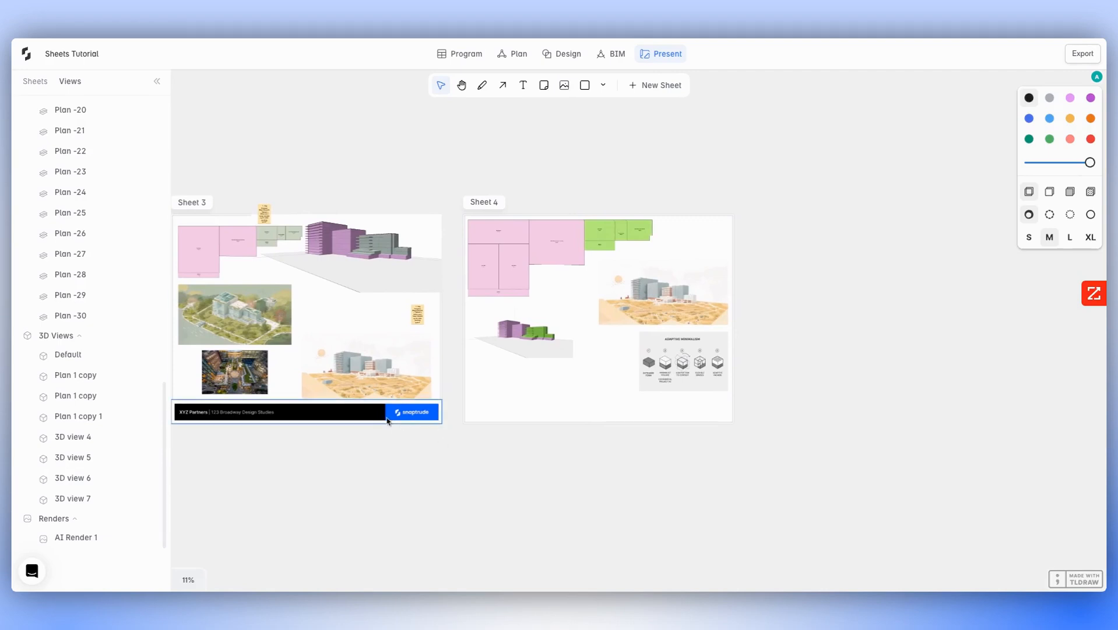
left_click_drag(306, 418, 598, 417, "alt")
left_click(831, 431)
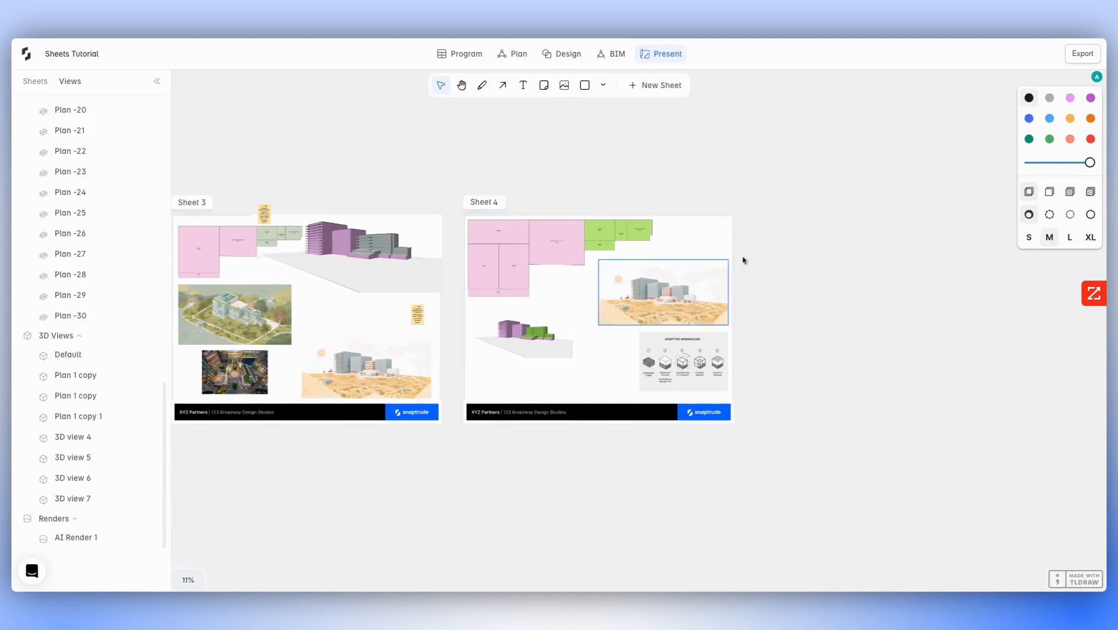
Step: Add the text "Sustainability is the heart and soul of this project." beneath the 3D view on Sheet 4
scroll(746, 252, "up", 5, "ctrl")
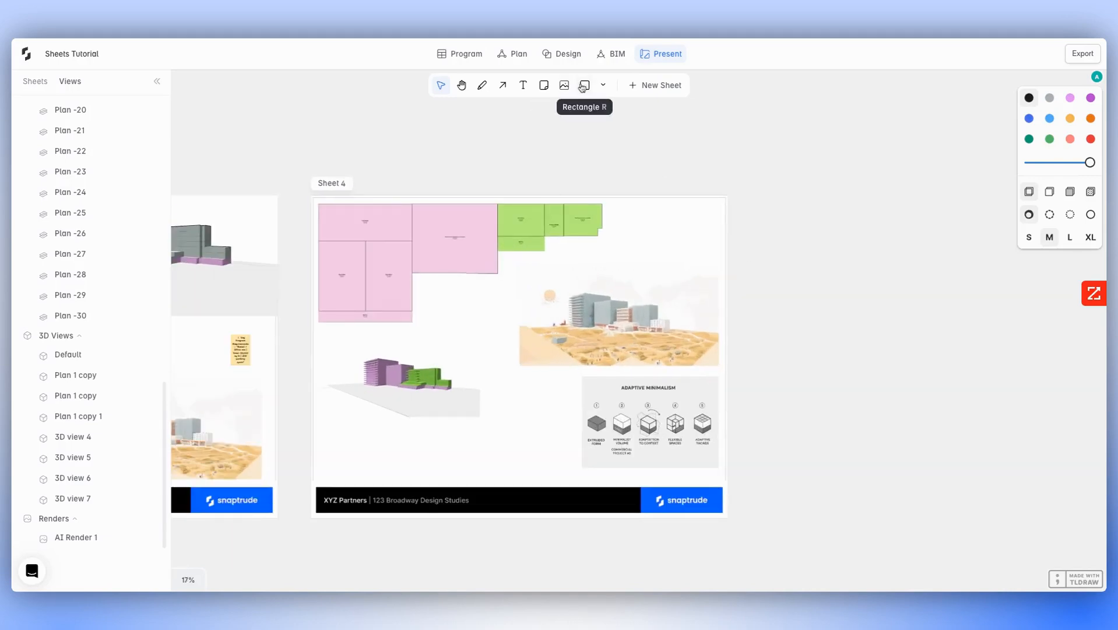
left_click(603, 85)
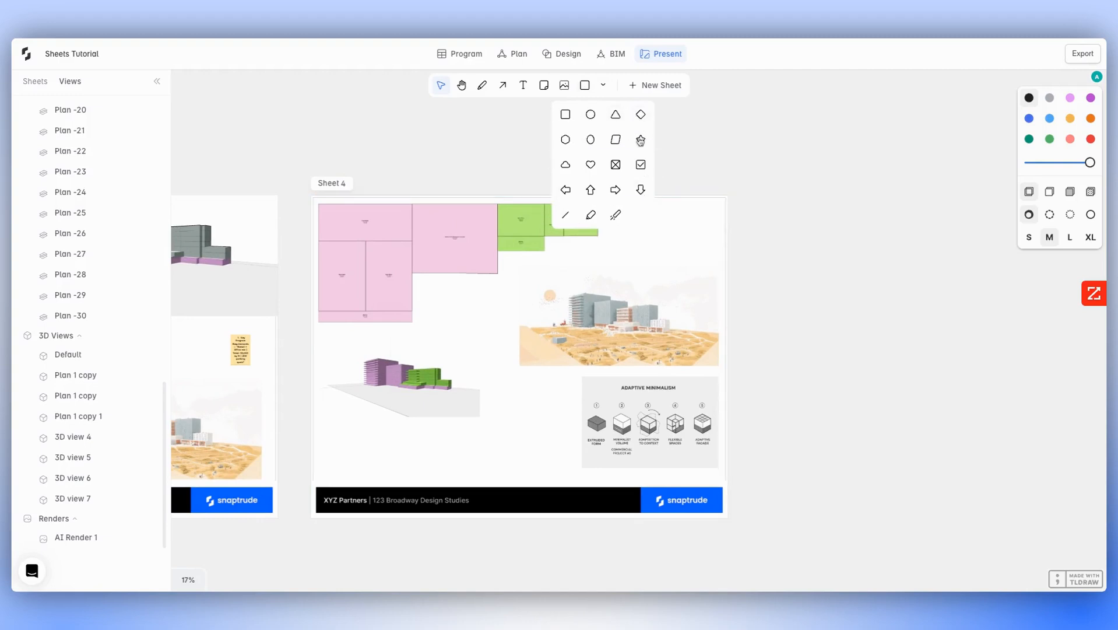
left_click(523, 85)
left_click(336, 426)
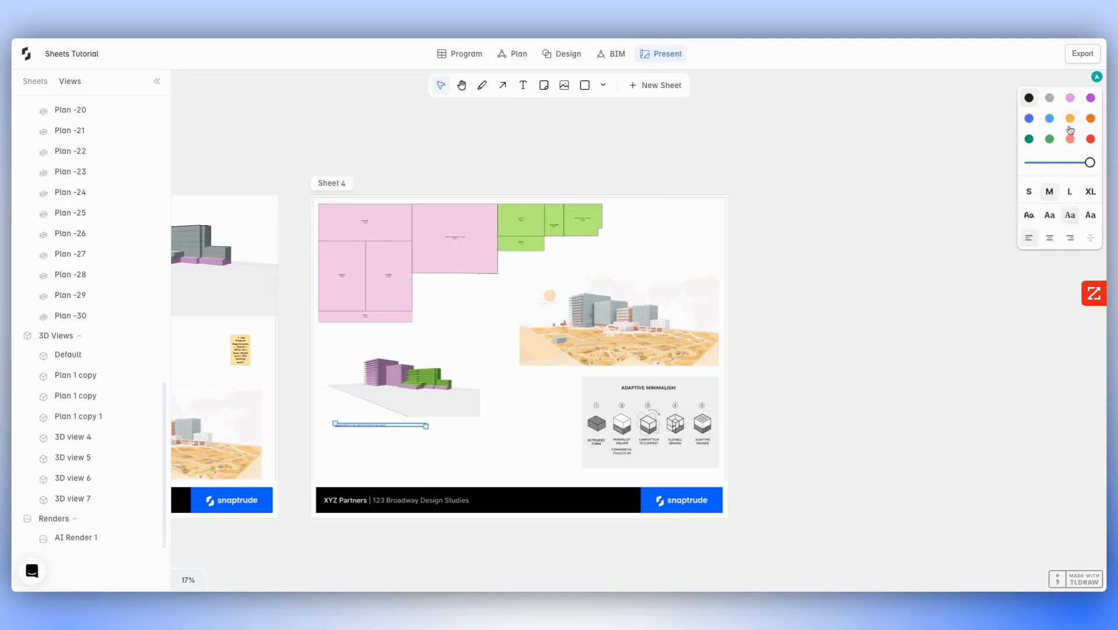
Step: Set the sustainability text to size XL and resize its box to fit the space beneath the 3D view
left_click(1034, 194)
left_click(1070, 193)
left_click(1091, 193)
left_click_drag(426, 432, 448, 441)
Step: Try several colours on the sustainability text and settle on light blue
left_click(1049, 118)
left_click(1070, 139)
left_click(1090, 139)
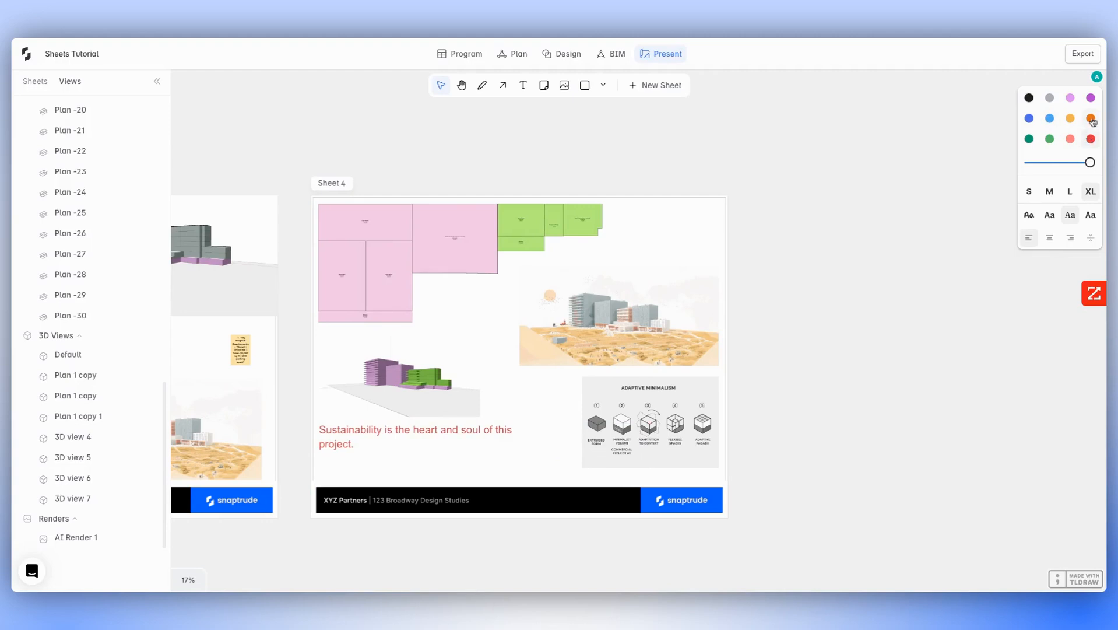
left_click(1068, 101)
left_click(1049, 119)
Step: Try the available typefaces on the sustainability text and settle on the monospaced one
left_click(1029, 216)
left_click(1049, 216)
left_click(1071, 216)
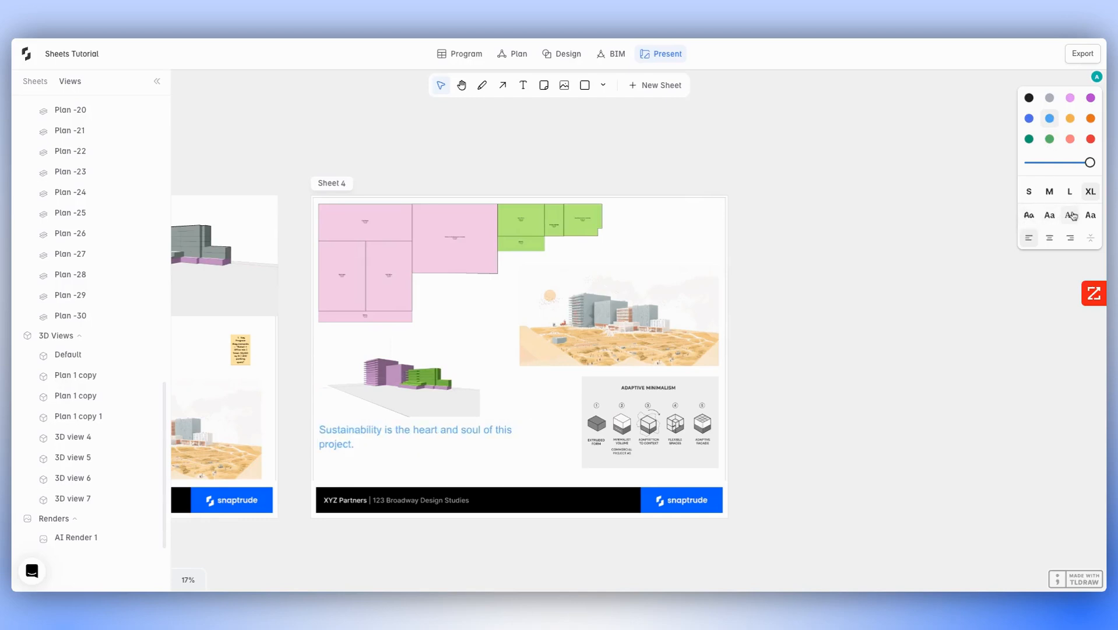
left_click(1091, 216)
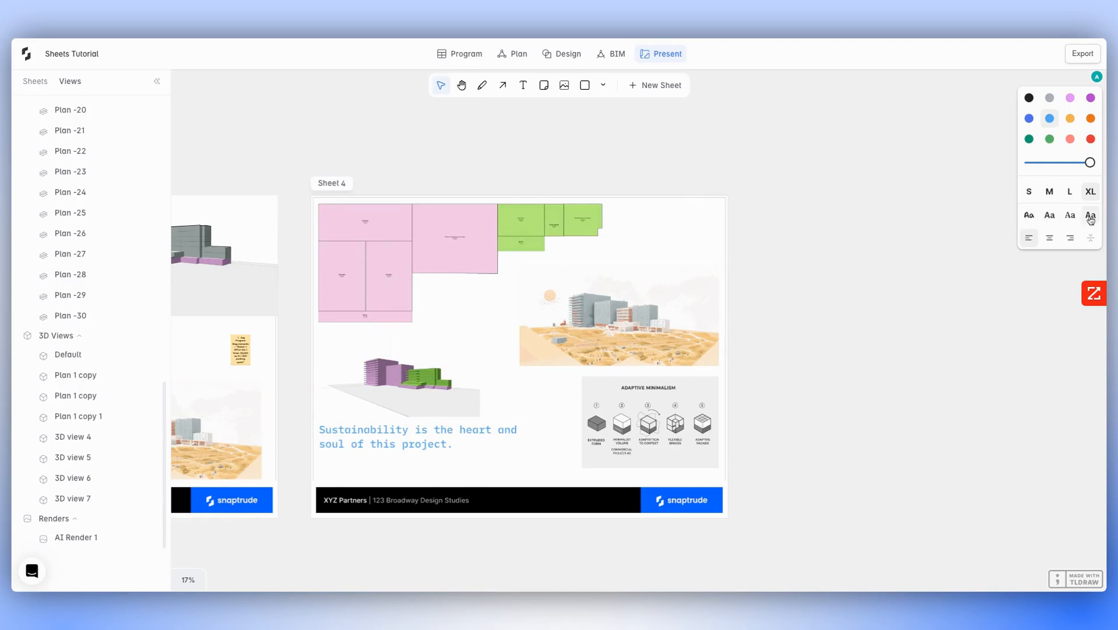
Step: Try centre and right alignment on the sustainability text, then set it back to left alignment
left_click(1050, 238)
left_click(1070, 238)
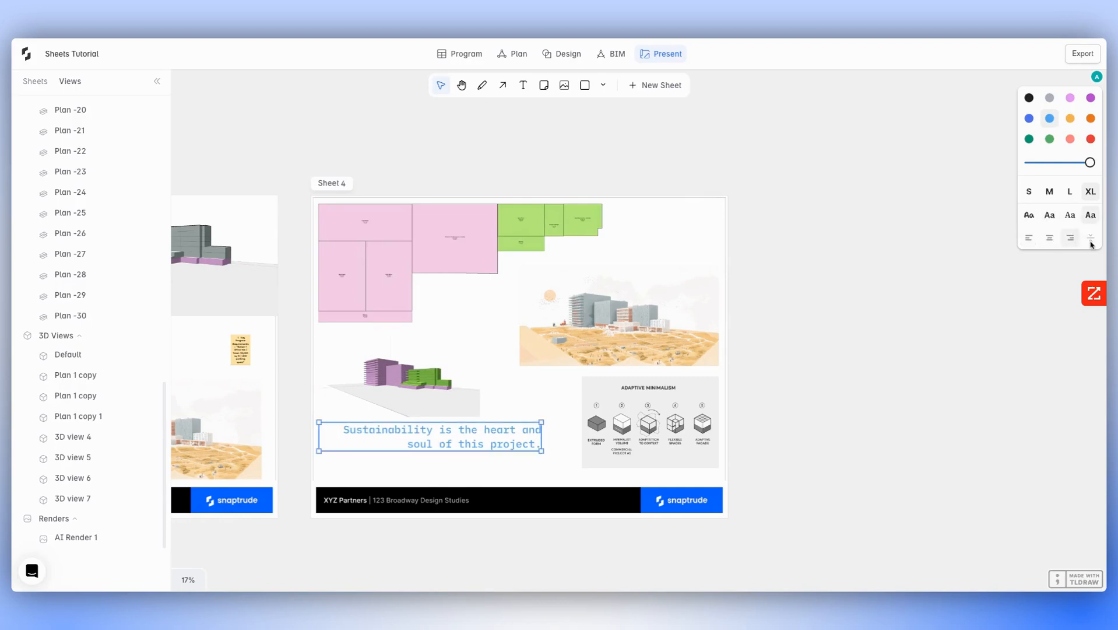
left_click(1031, 239)
Step: Delete the sustainability text from Sheet 4
left_click(965, 308)
left_click(460, 439)
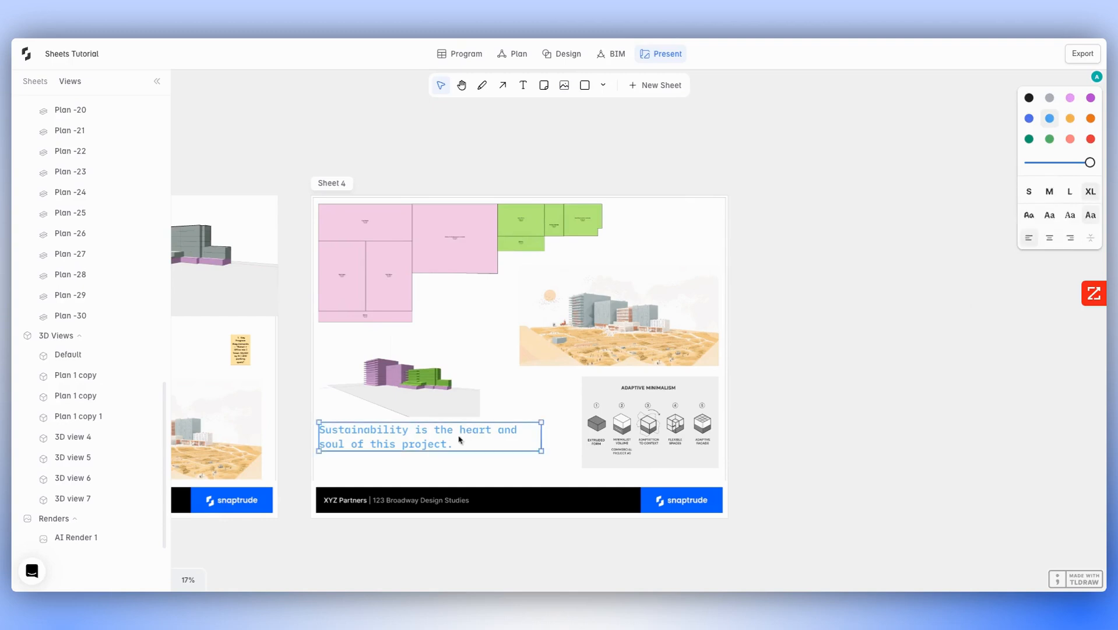
key("Delete")
Step: Move the 3D view up slightly and draw a wide rectangle between it and the title block on Sheet 4
left_click_drag(455, 398, 453, 388)
left_click(603, 85)
left_click(574, 121)
left_click_drag(345, 414, 508, 472)
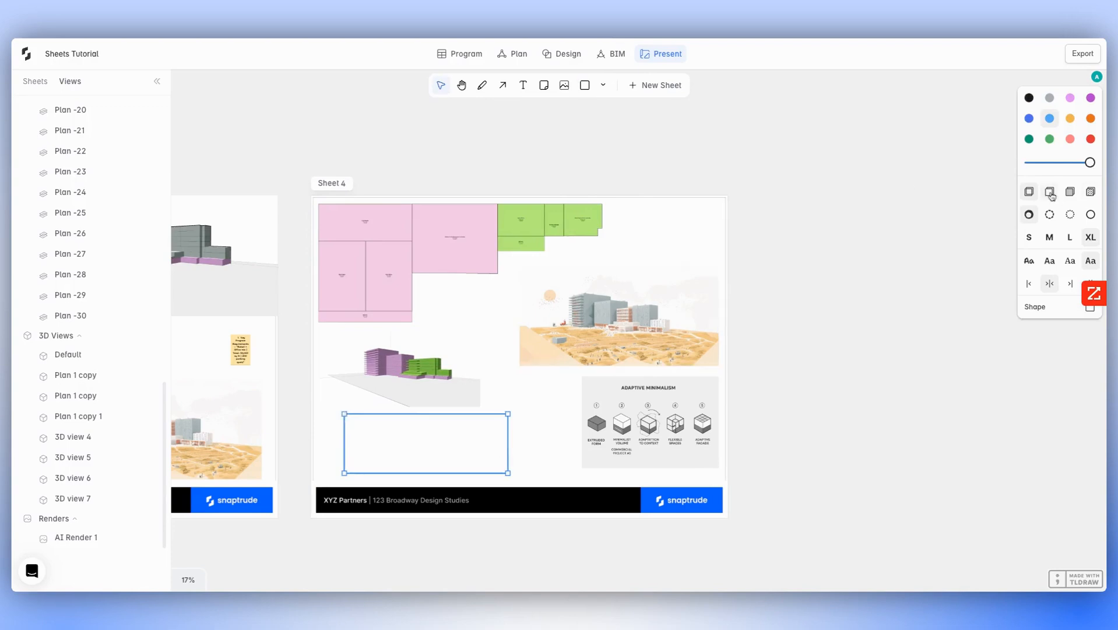
Step: Give the new rectangle a pattern fill in red and keep it at full opacity
left_click(1090, 192)
left_click(1070, 139)
mouse_move(1090, 162)
left_mouse_down()
mouse_move(1045, 163)
mouse_move(1090, 162)
left_mouse_up()
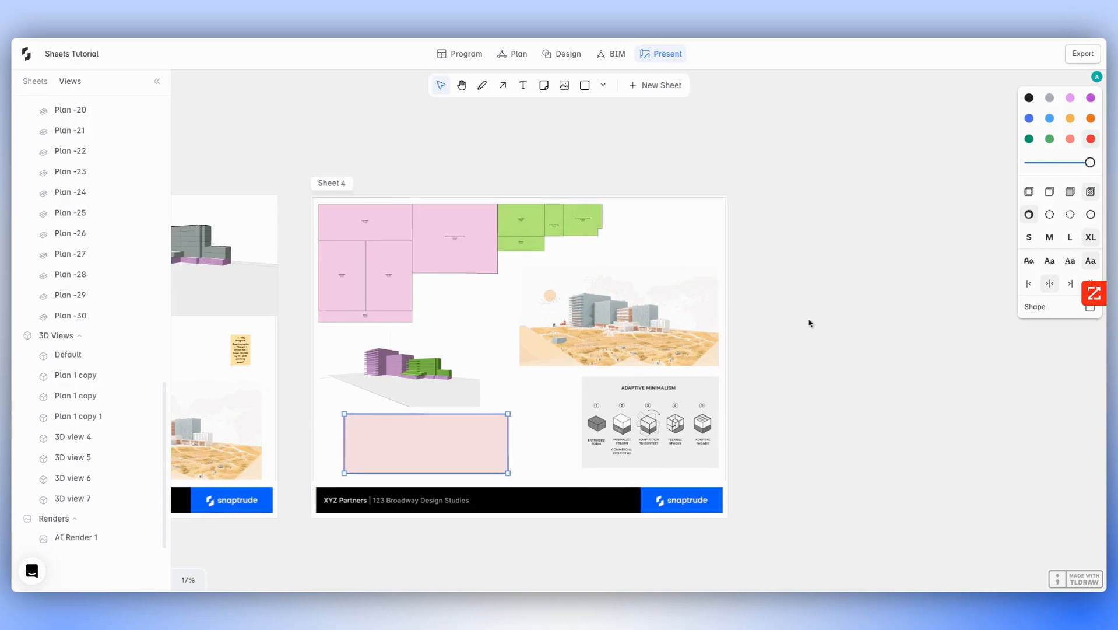
Step: Export all sheets as a single PDF file named Sheets Tutorial
scroll(767, 247, "left", 15)
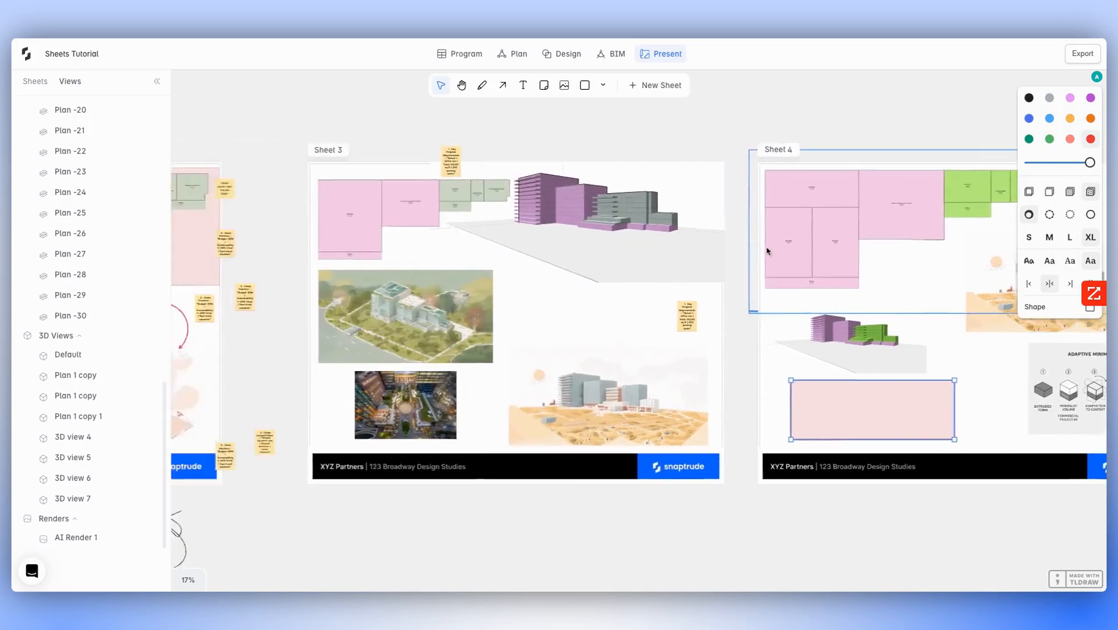
scroll(767, 248, "left", 4)
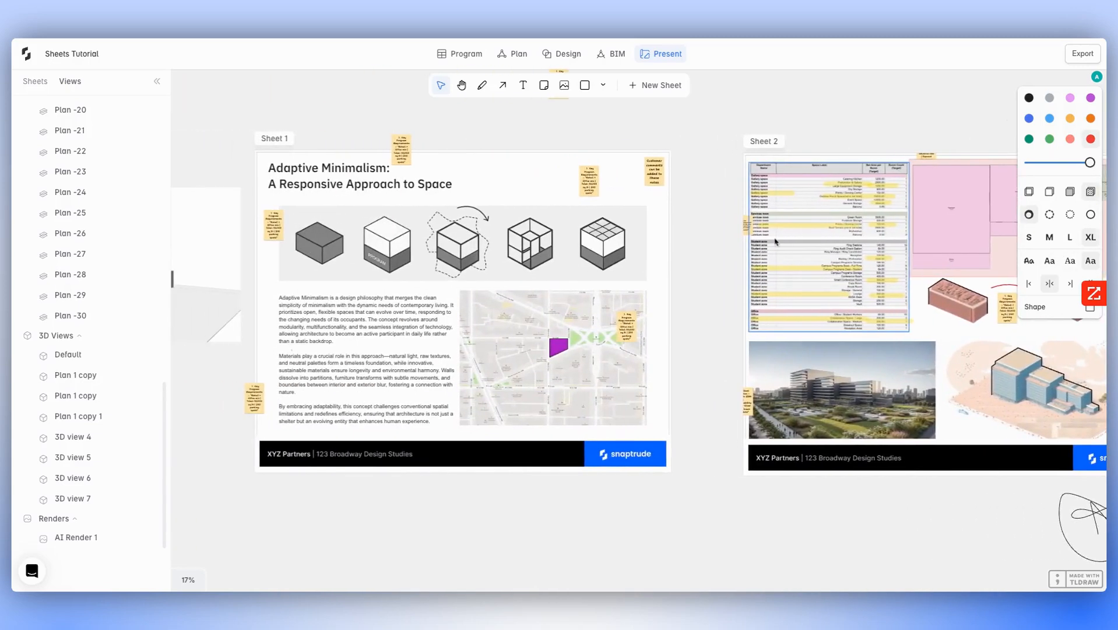
left_click(1082, 54)
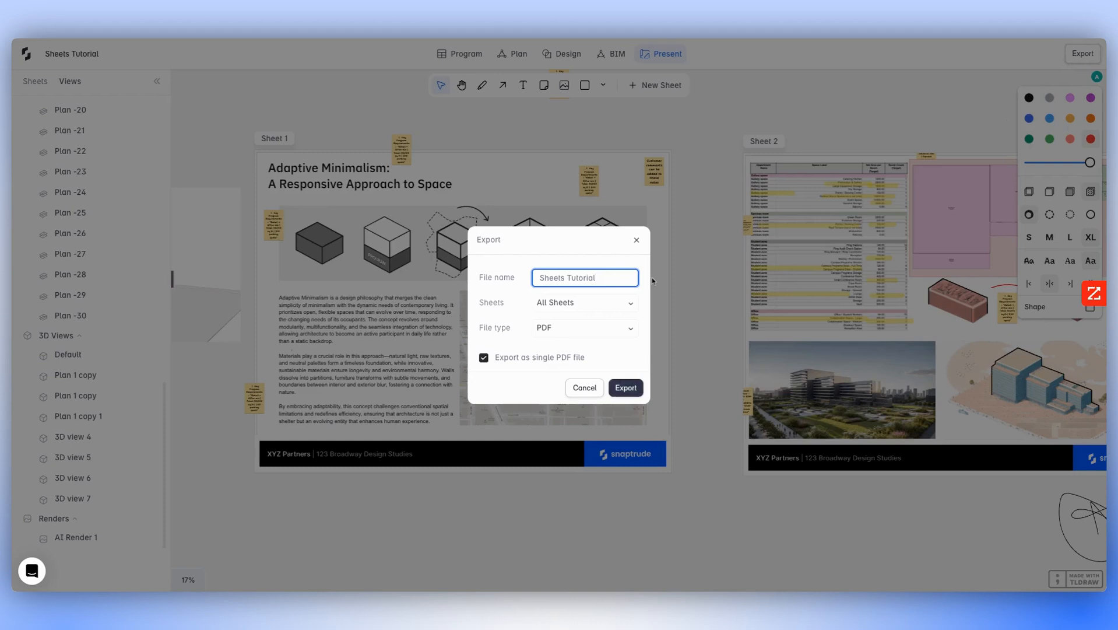
left_click(559, 307)
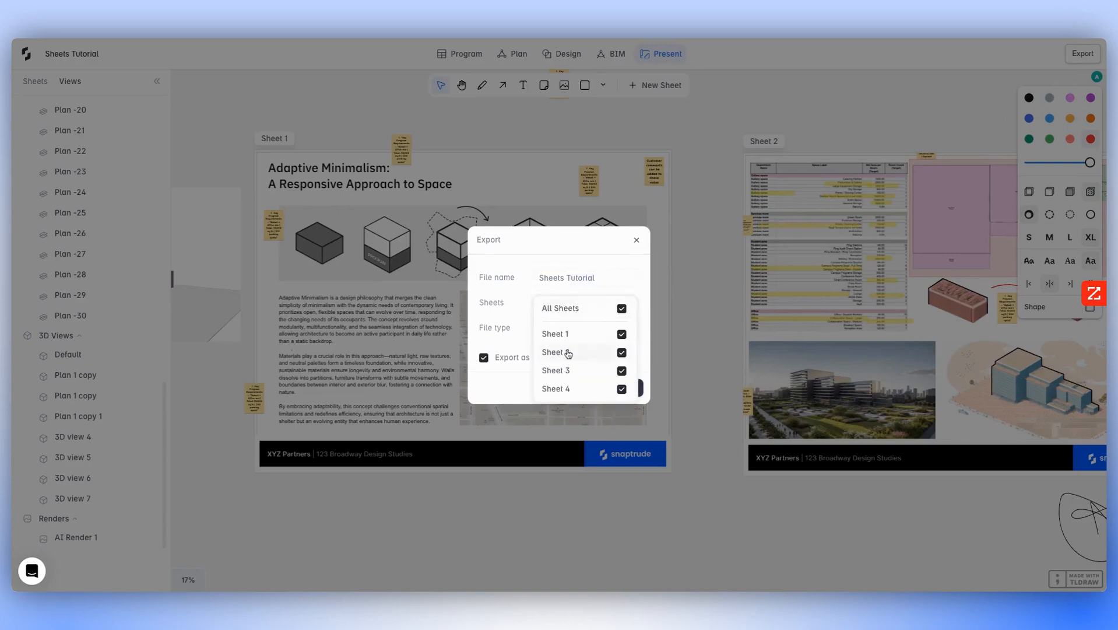
left_click(515, 349)
left_click(485, 359)
left_click(483, 358)
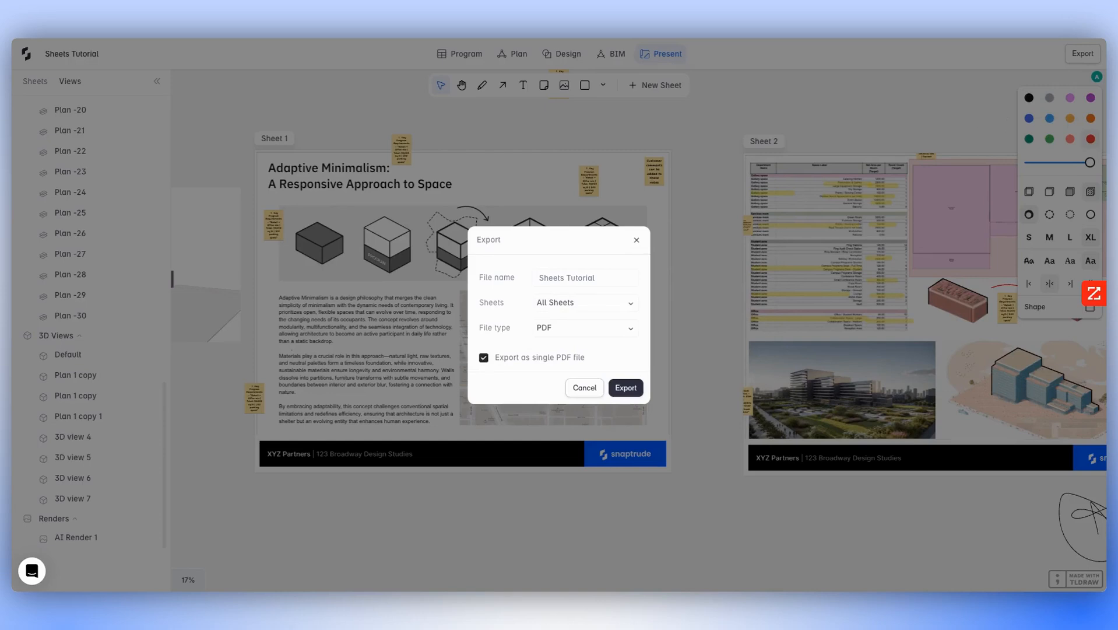
left_click(627, 389)
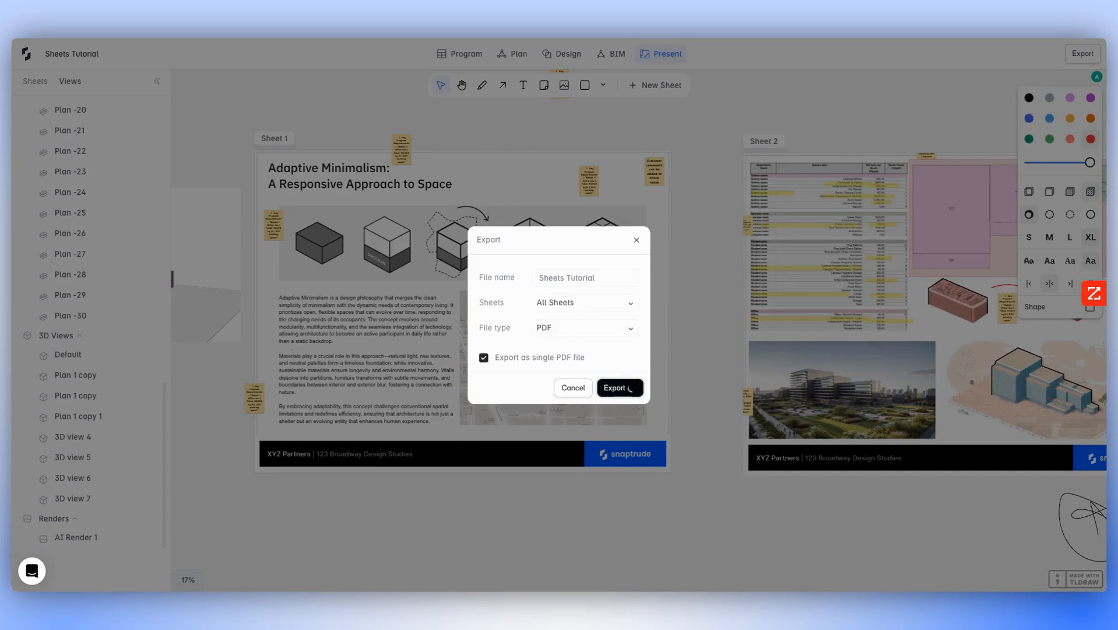